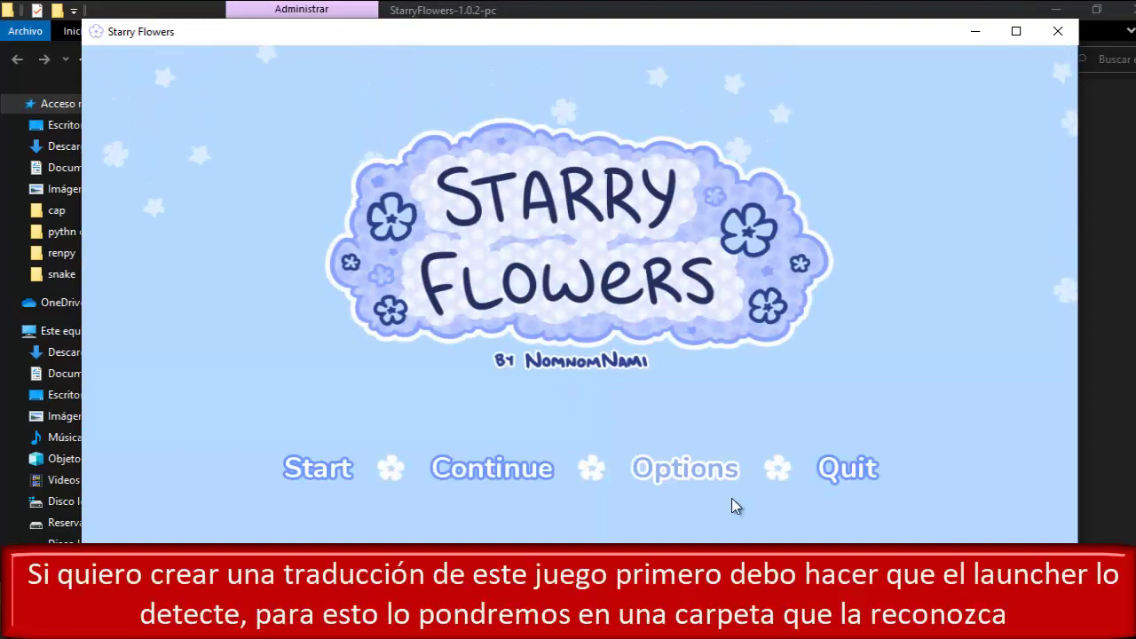
# Step: Close the Starry Flowers game and its StarryFlowers-1.0.2-pc folder window
pyautogui.click(1057, 31)
pyautogui.click(348, 309)
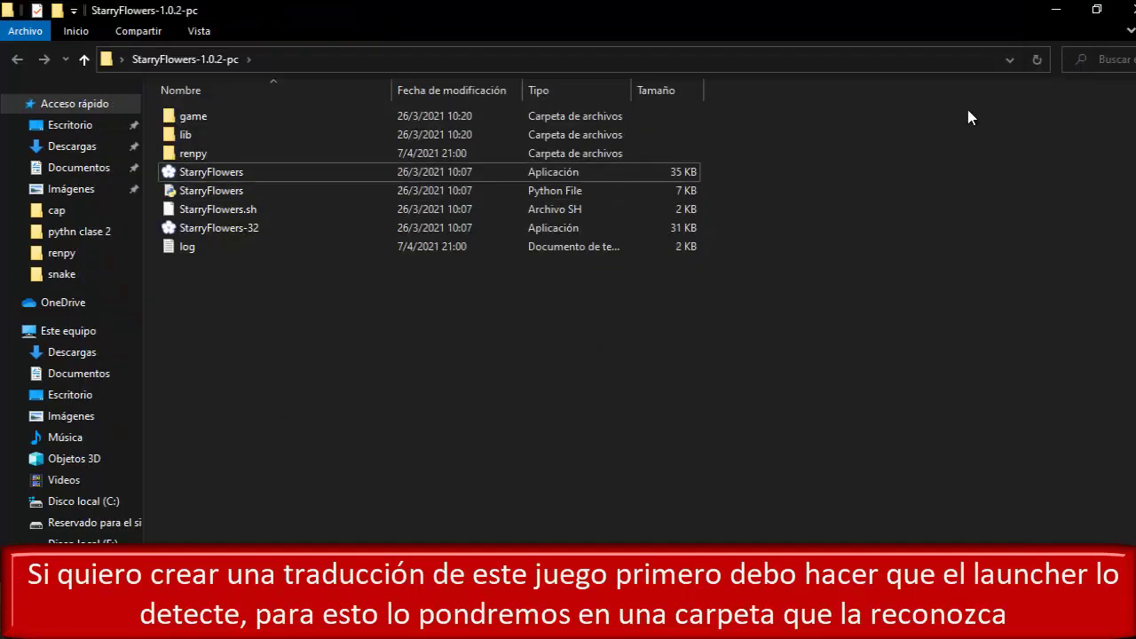
pyautogui.click(1129, 9)
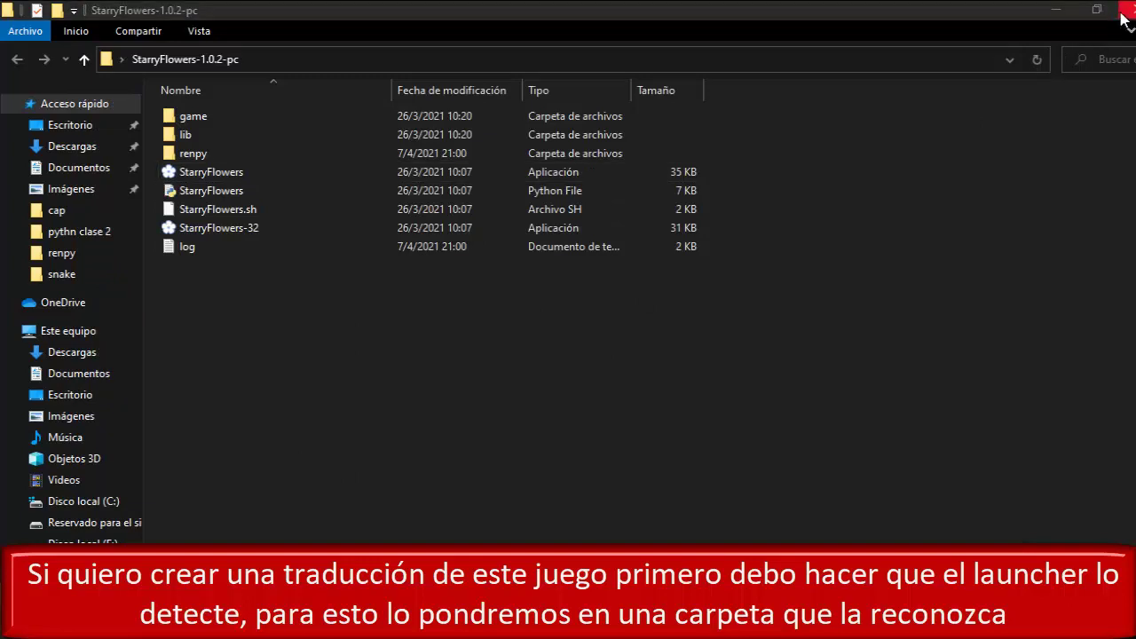
pyautogui.click(1124, 18)
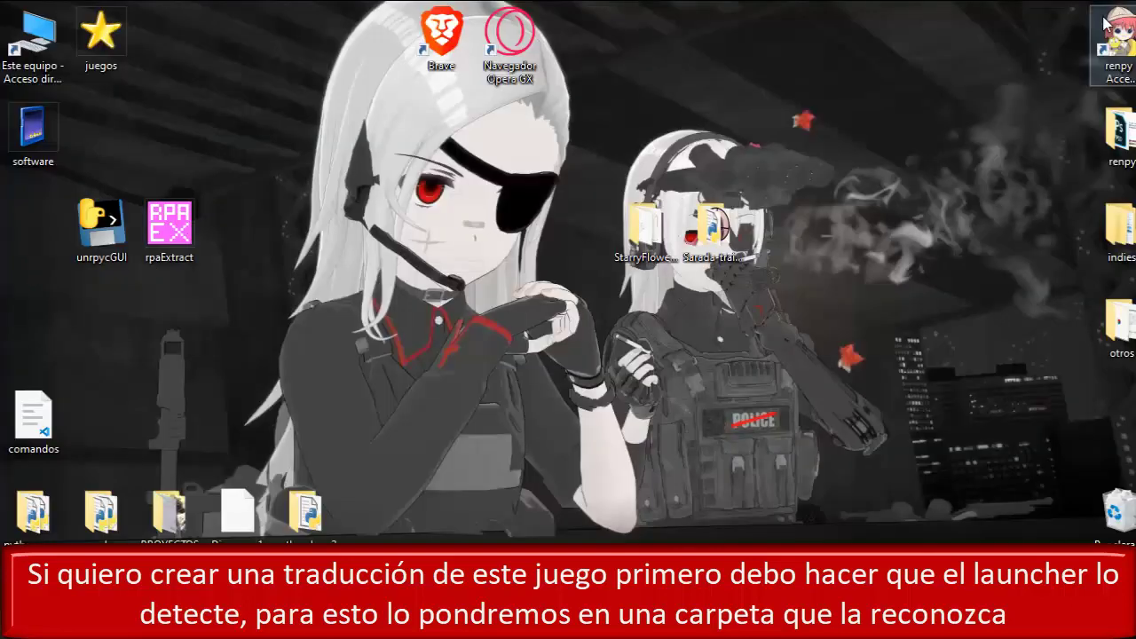
# Step: Copy the StarryFlowers-1.0.2-pc folder from the desktop into the renpy folder
pyautogui.click(650, 243)
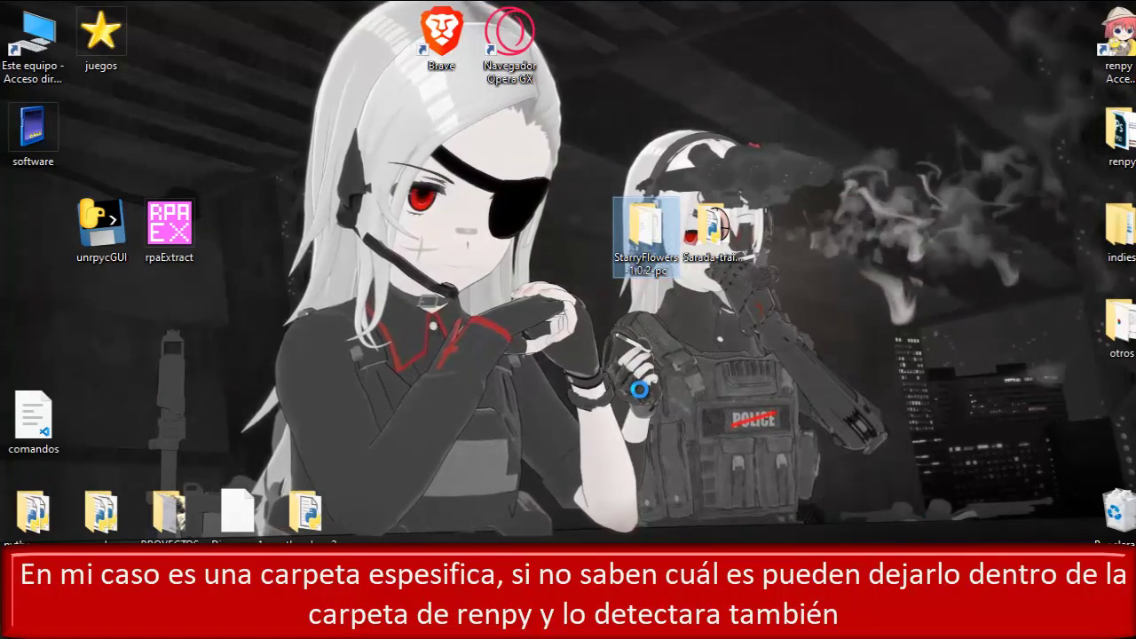
pyautogui.rightClick(659, 238)
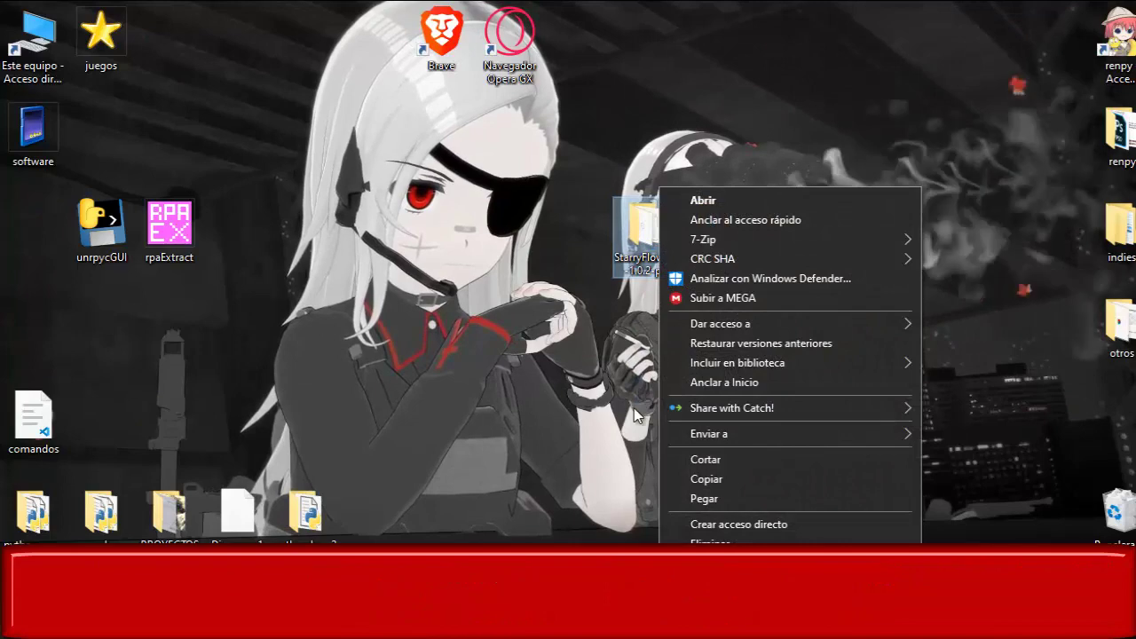
pyautogui.click(725, 482)
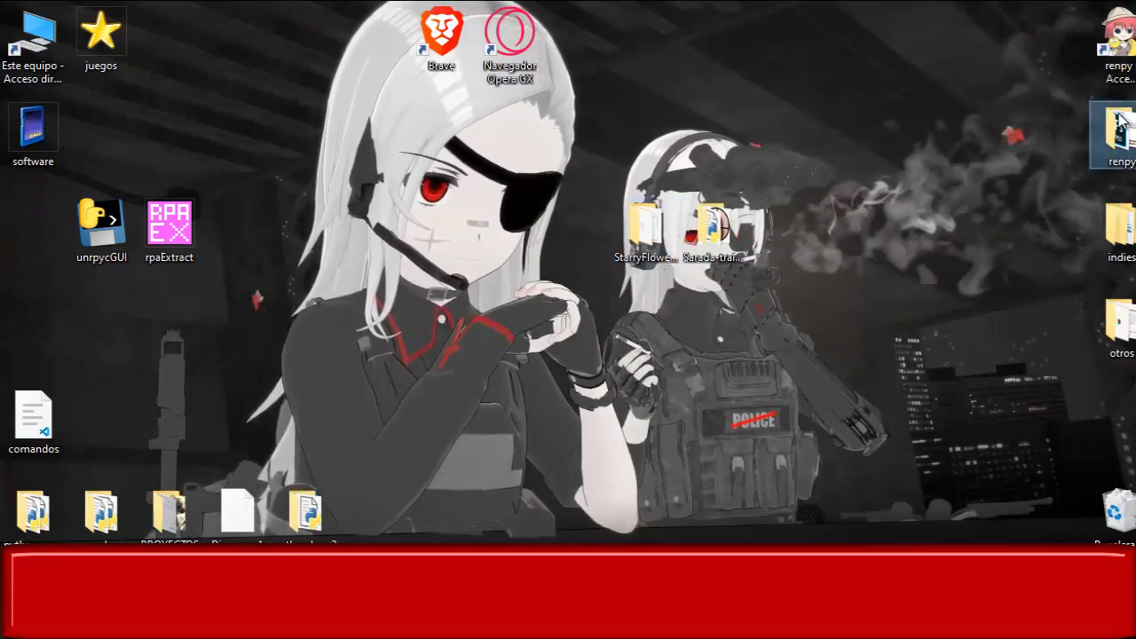
pyautogui.doubleClick(1121, 71)
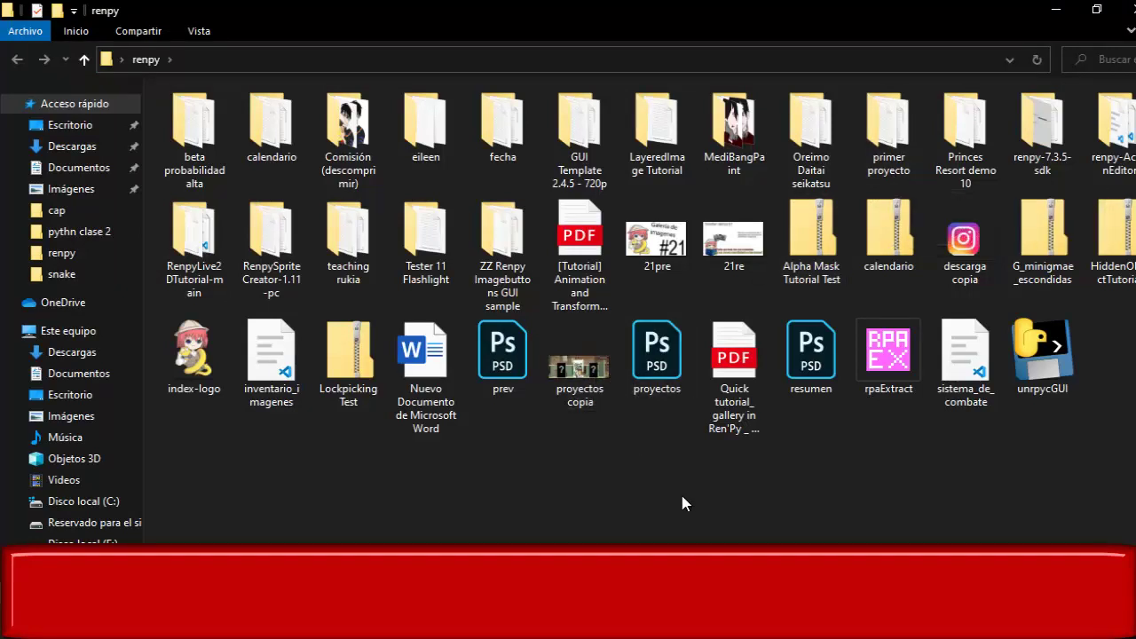
pyautogui.rightClick(530, 443)
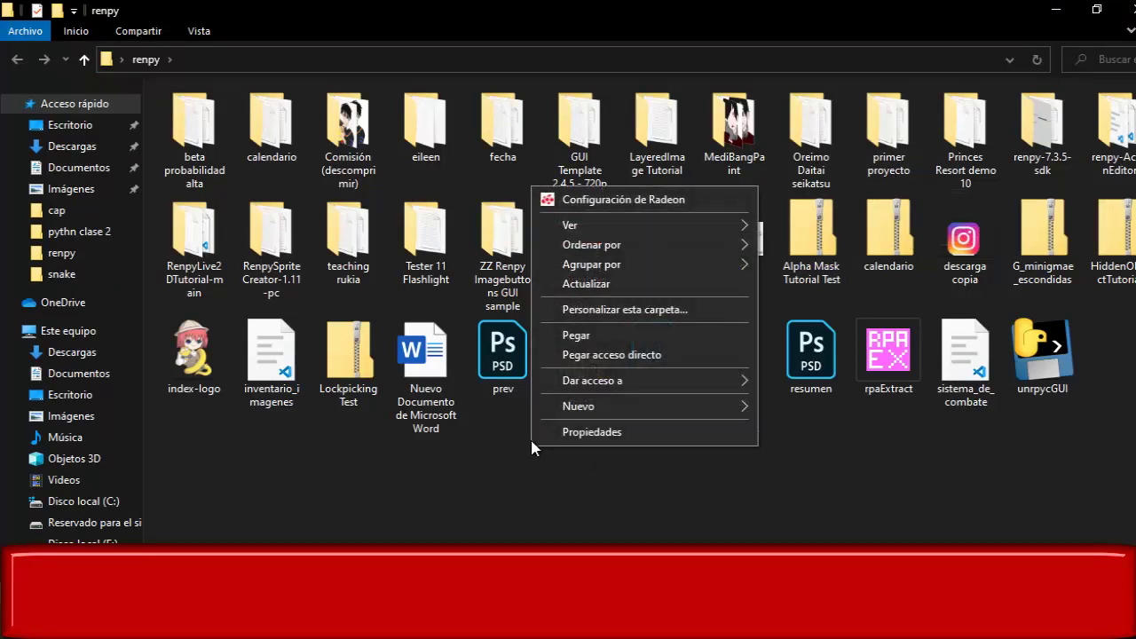
pyautogui.click(598, 342)
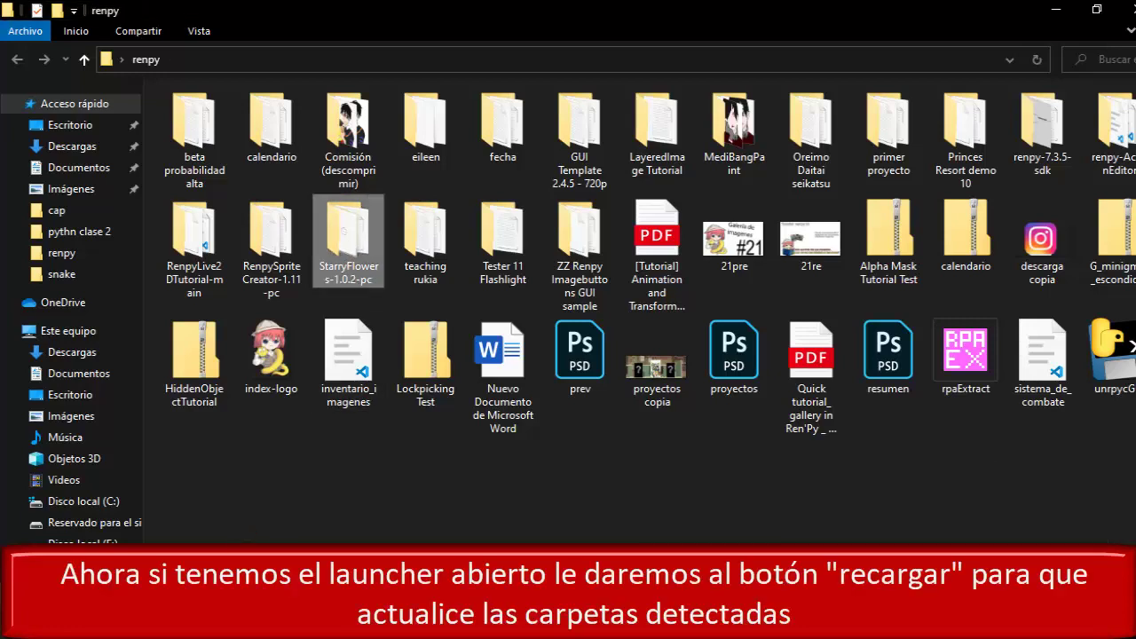
# Step: Reload the project list in the Ren'Py Launcher and compare the StarryFlowers-1.0.2-pc project's folder and script options with those of fecha
pyautogui.click(293, 622)
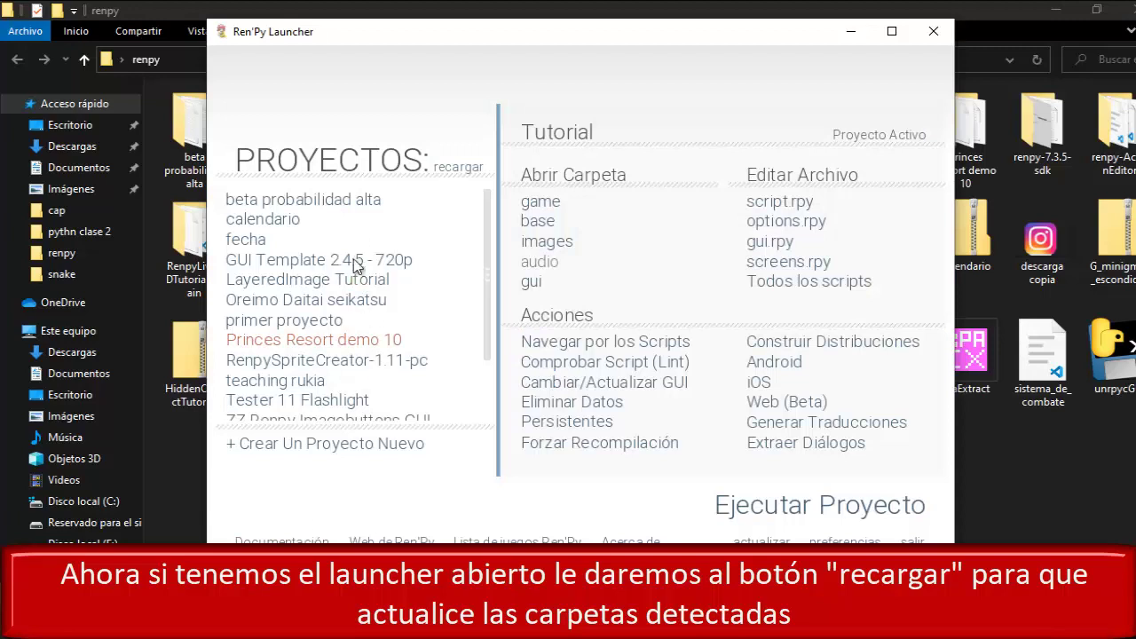
pyautogui.click(463, 173)
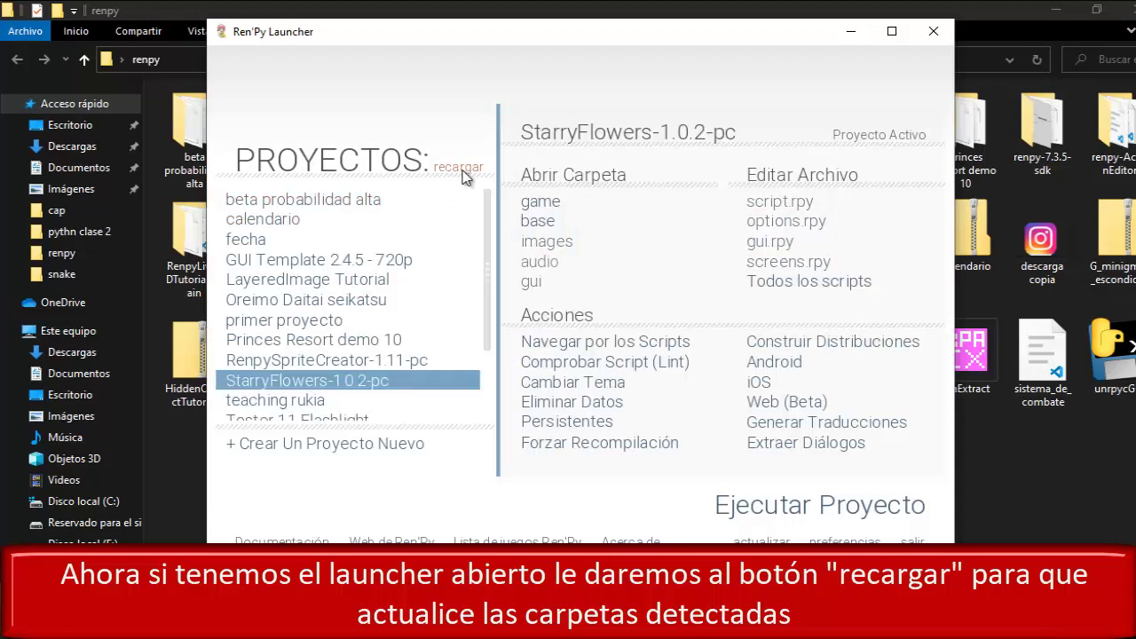
pyautogui.click(359, 382)
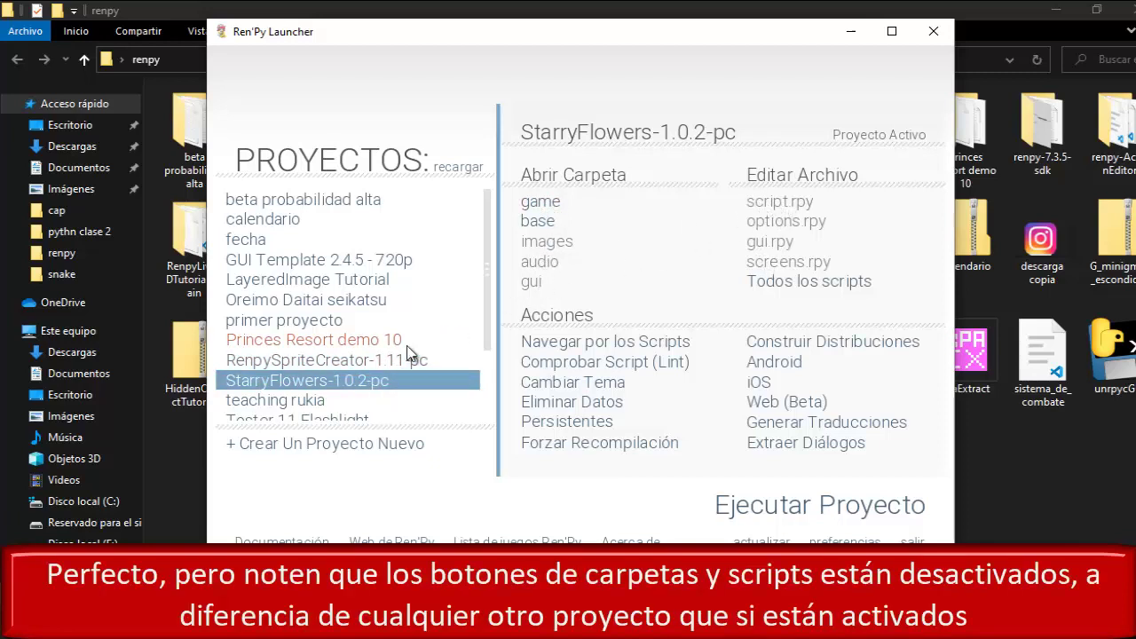
pyautogui.click(257, 239)
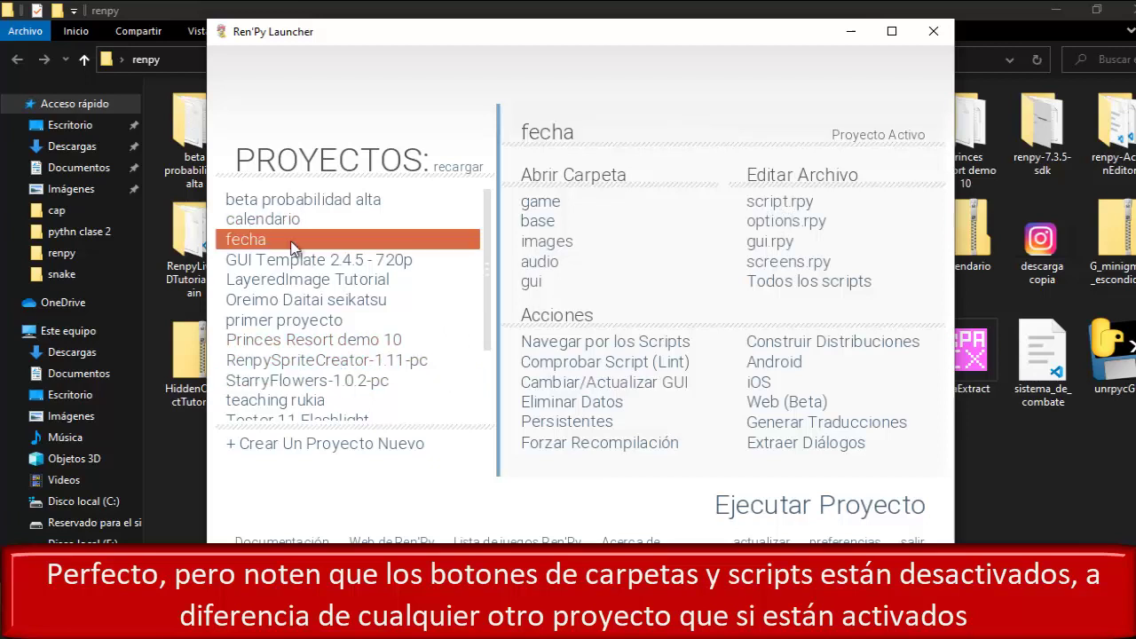
pyautogui.click(339, 382)
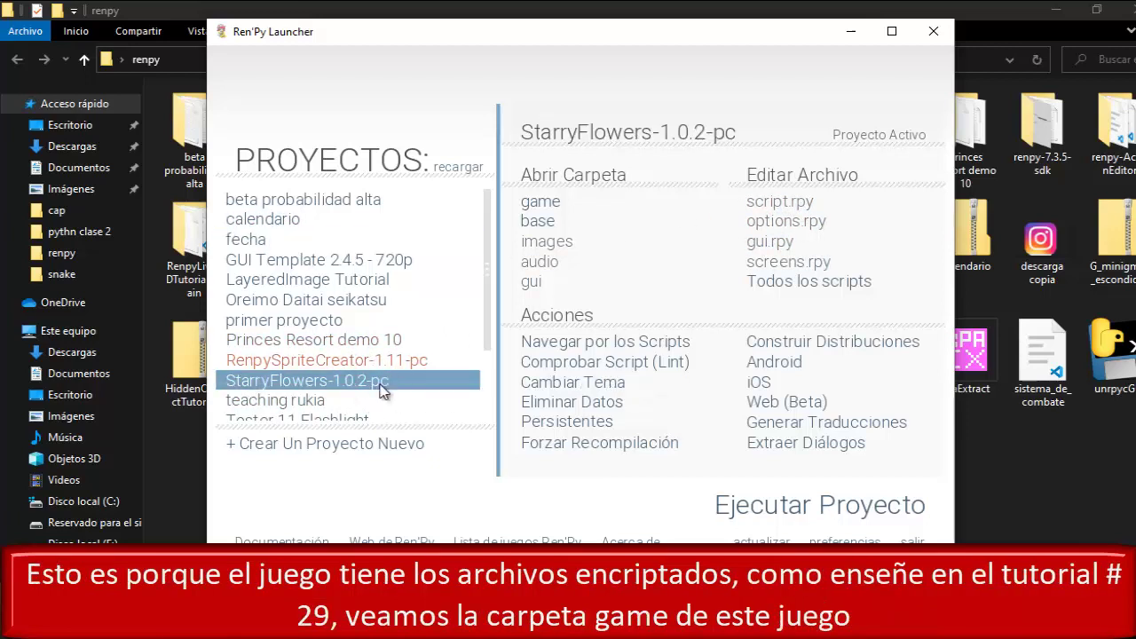
# Step: In File Explorer, open the game folder inside the StarryFlowers-1.0.2-pc copy in renpy
pyautogui.click(984, 456)
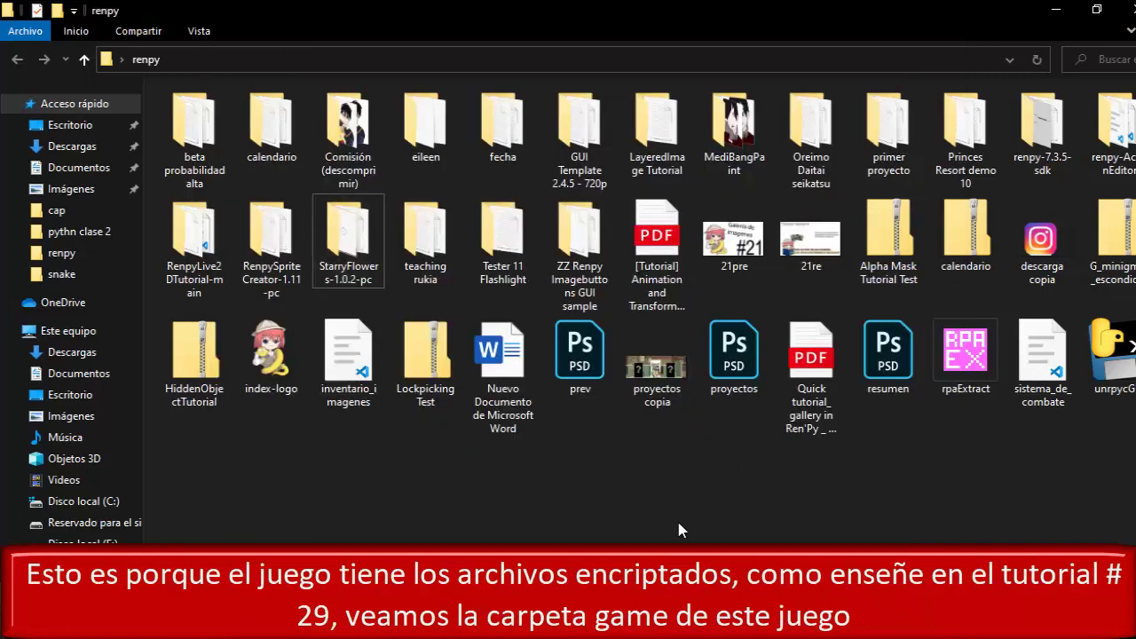
pyautogui.doubleClick(353, 233)
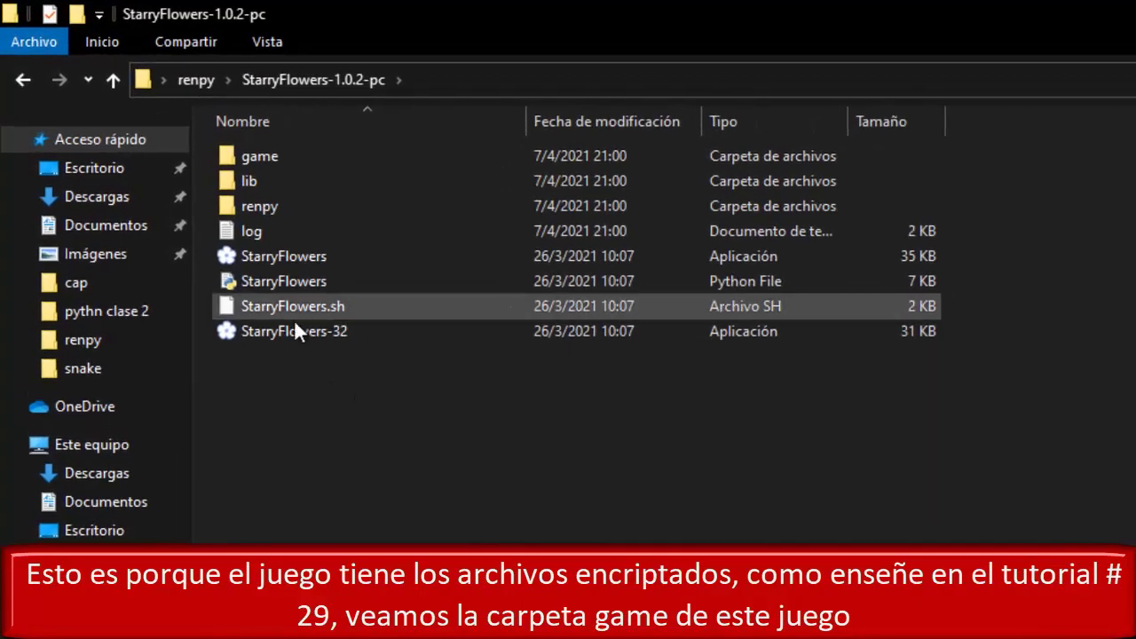
pyautogui.doubleClick(279, 157)
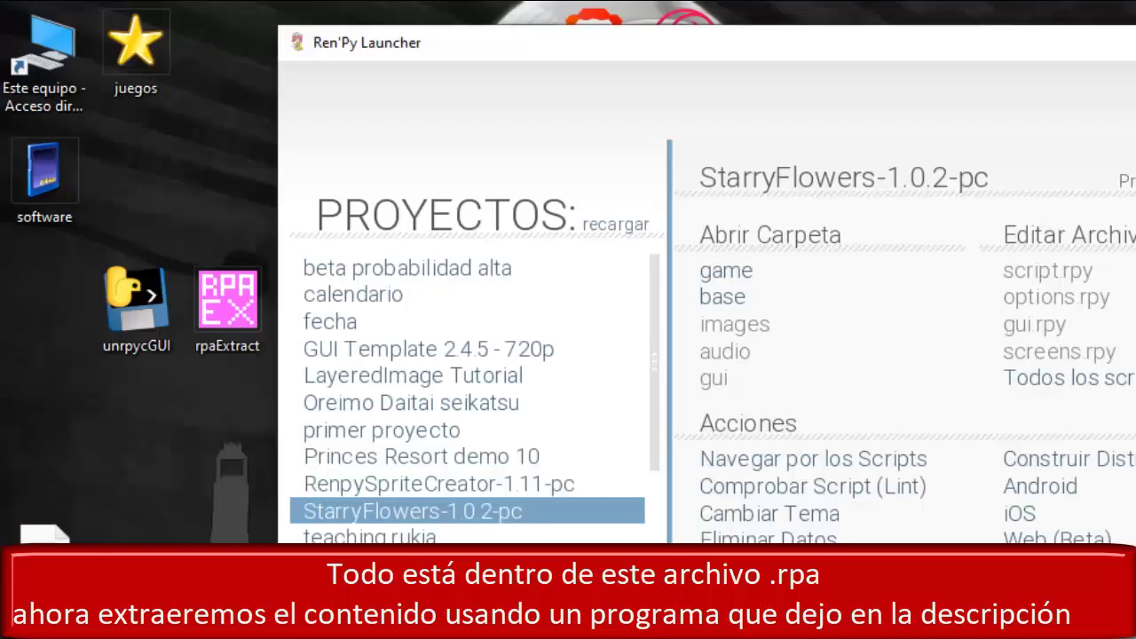
# Step: Copy the rpaExtract application from the desktop into the StarryFlowers game folder
pyautogui.click(1126, 42)
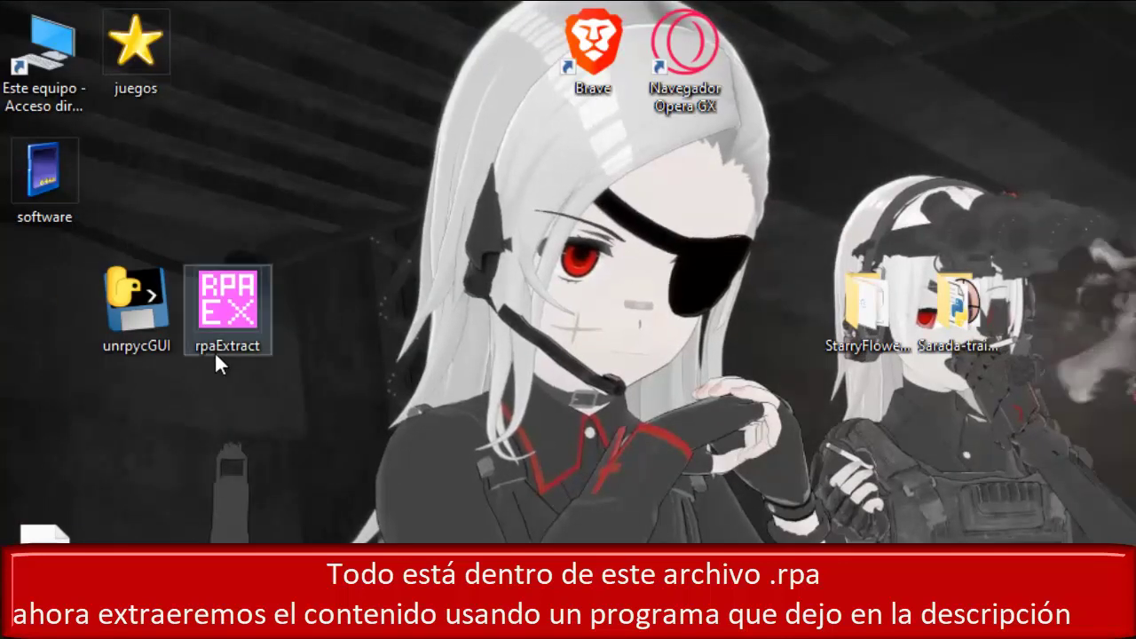
pyautogui.moveTo(213, 317); pyautogui.dragTo(733, 320)
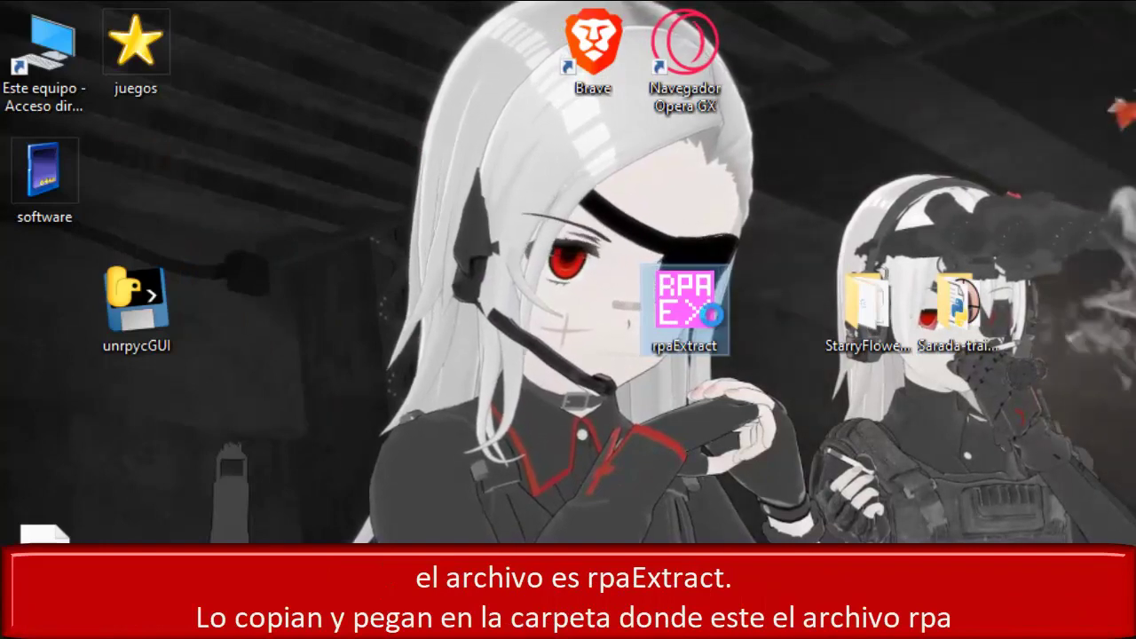
pyautogui.rightClick(713, 316)
pyautogui.press('c')
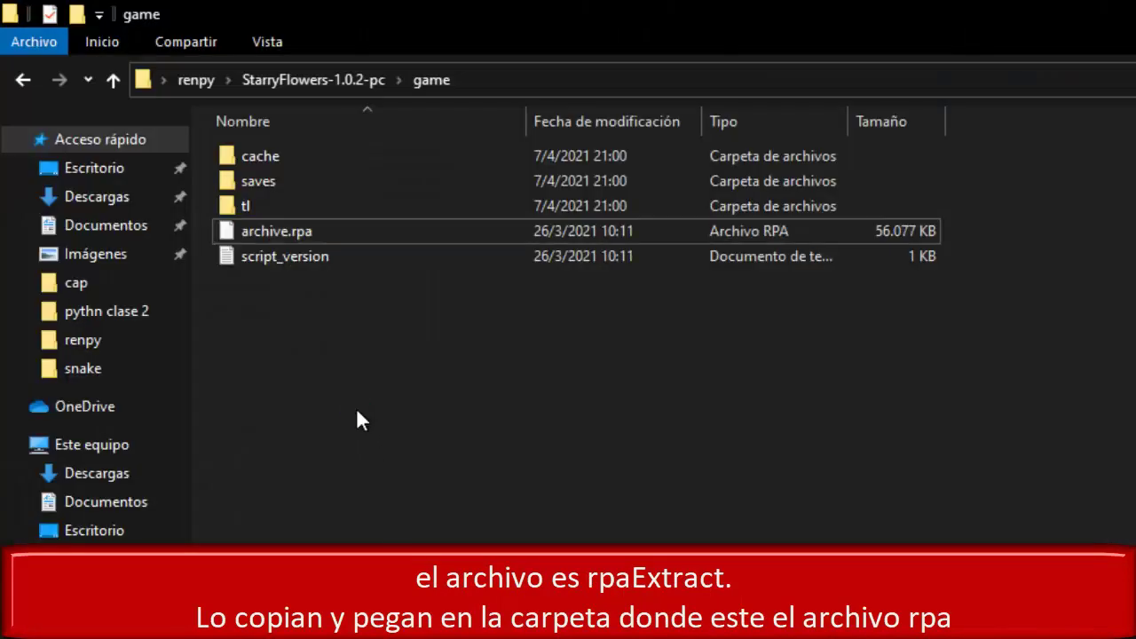
pyautogui.hotkey('ctrl', 'v')
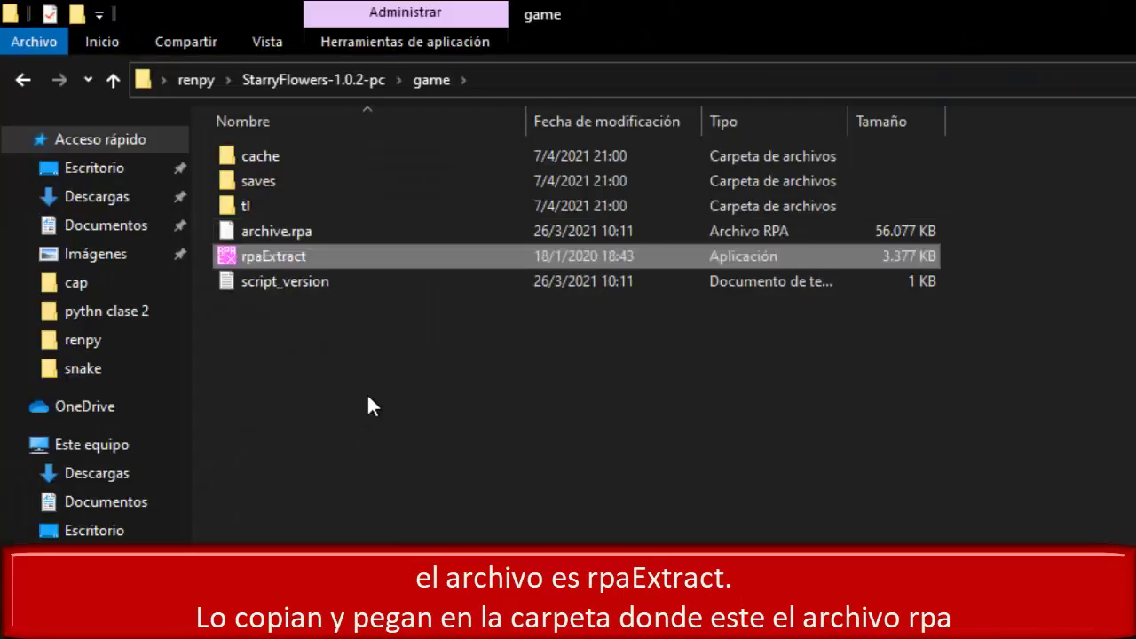
# Step: Extract the contents of archive.rpa into the game folder with rpaExtract
pyautogui.click(376, 373)
pyautogui.click(306, 235)
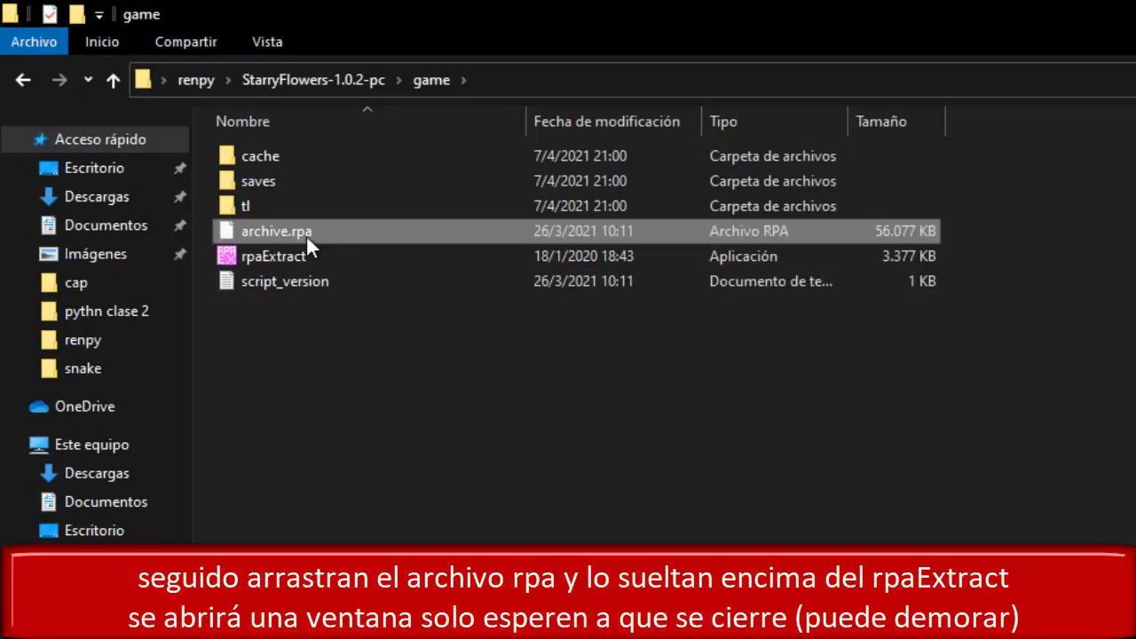
pyautogui.moveTo(263, 233); pyautogui.dragTo(305, 248)
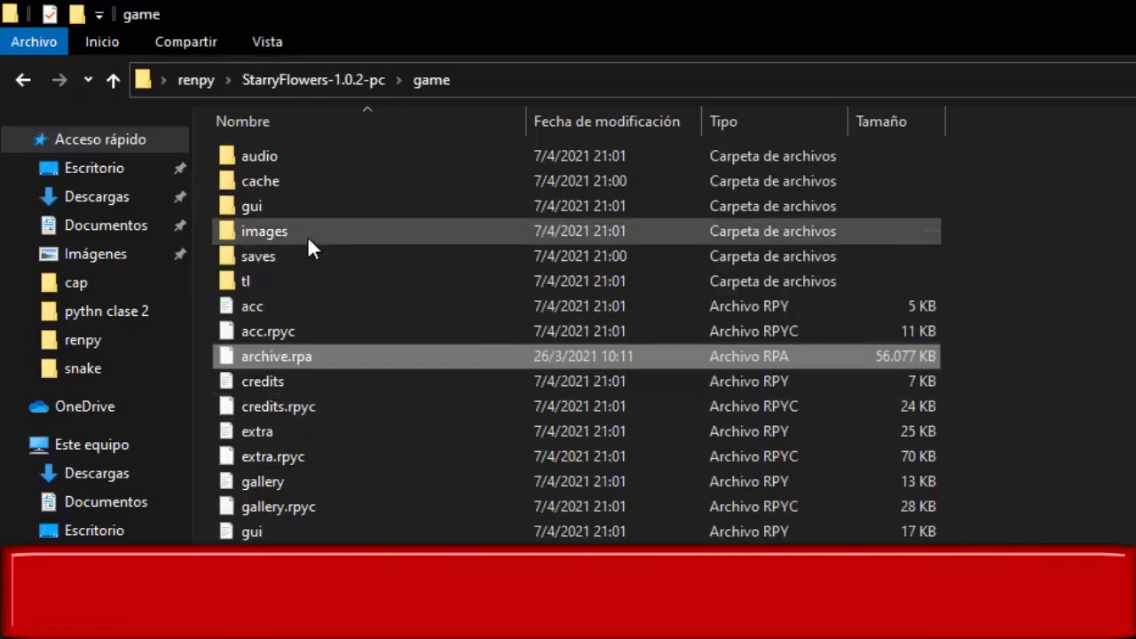
pyautogui.click(309, 235)
pyautogui.click(282, 206)
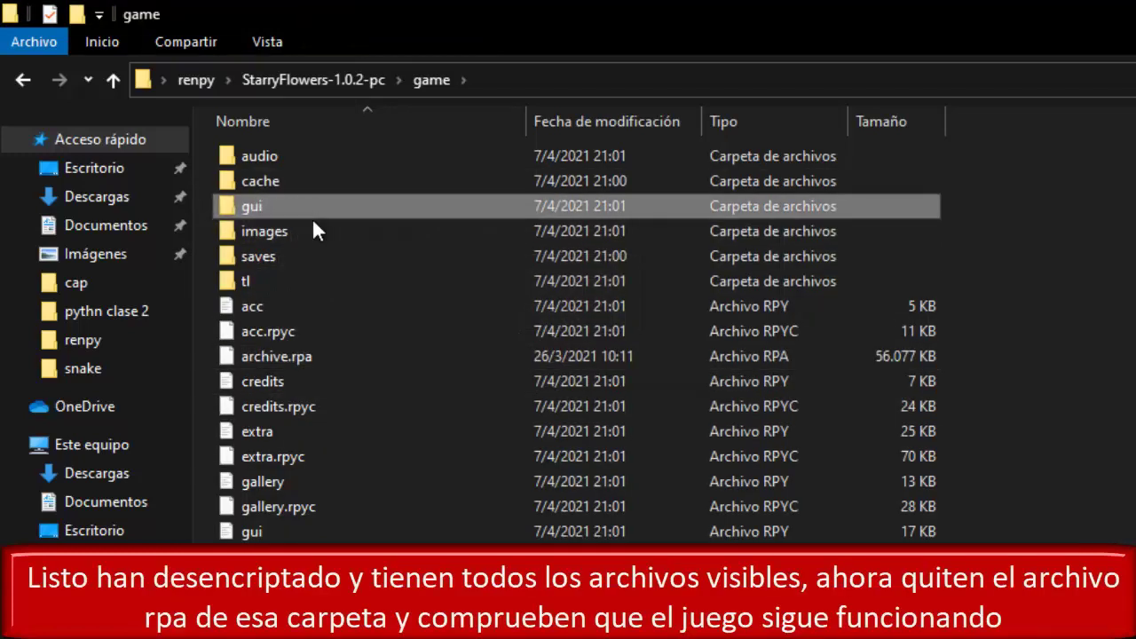
# Step: Move archive.rpa out of the game folder to the desktop
pyautogui.click(339, 349)
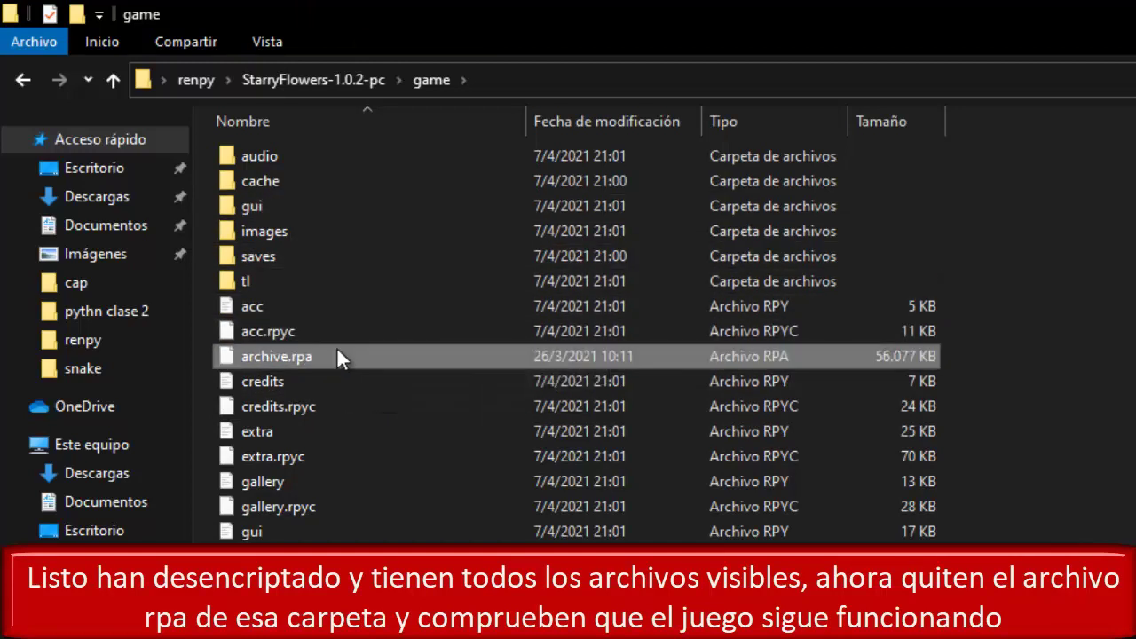
pyautogui.hotkey('ctrl', 'x')
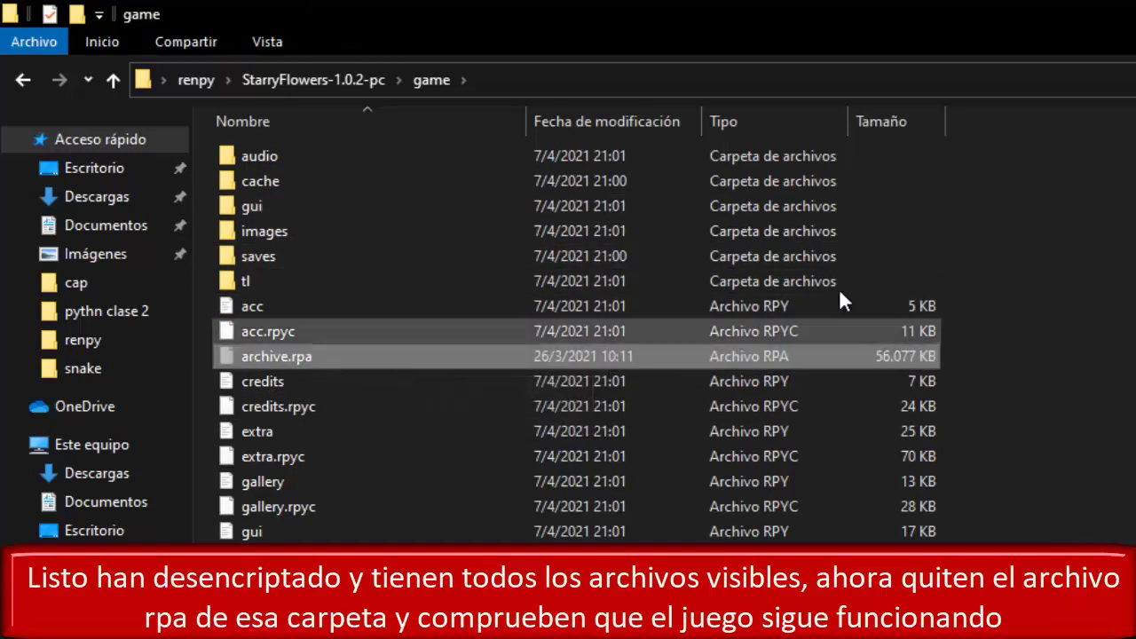
pyautogui.press('super+d')
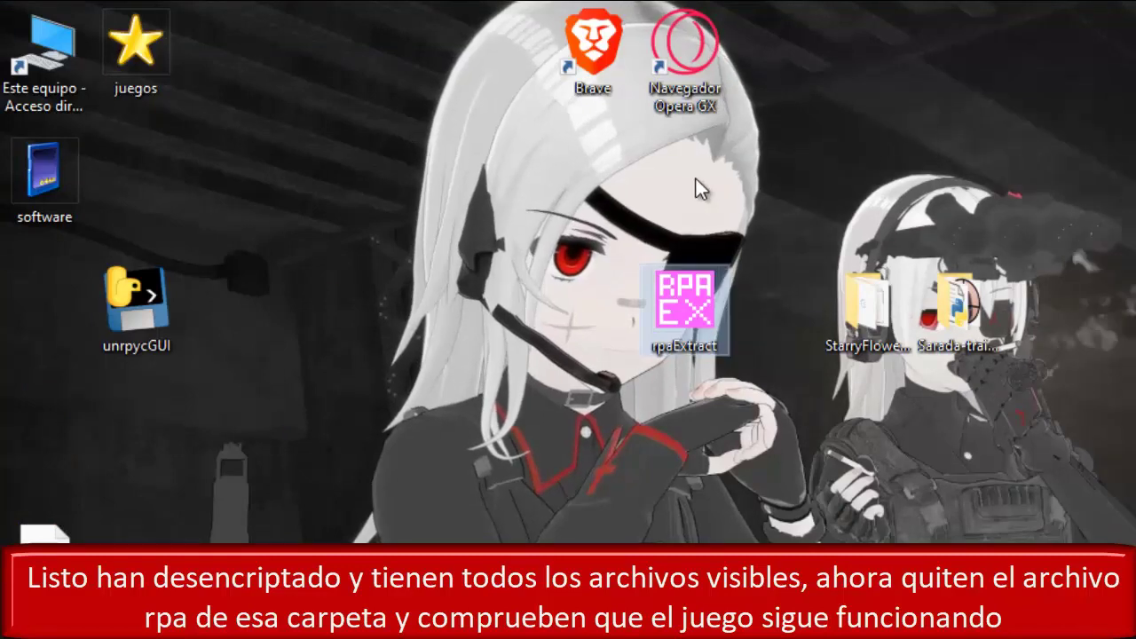
pyautogui.hotkey('ctrl', 'v')
pyautogui.moveTo(80, 322); pyautogui.dragTo(904, 235)
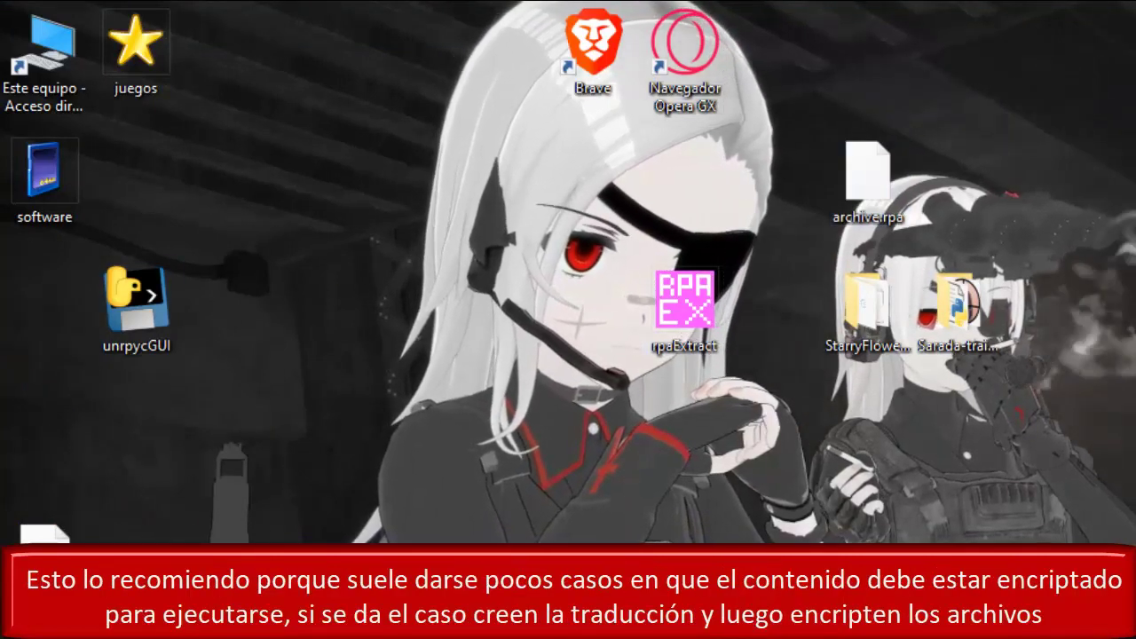
# Step: Run the StarryFlowers application from the project folder to test the game without its archive, and close it
pyautogui.hotkey('alt', 'Tab')
pyautogui.press('BackSpace')
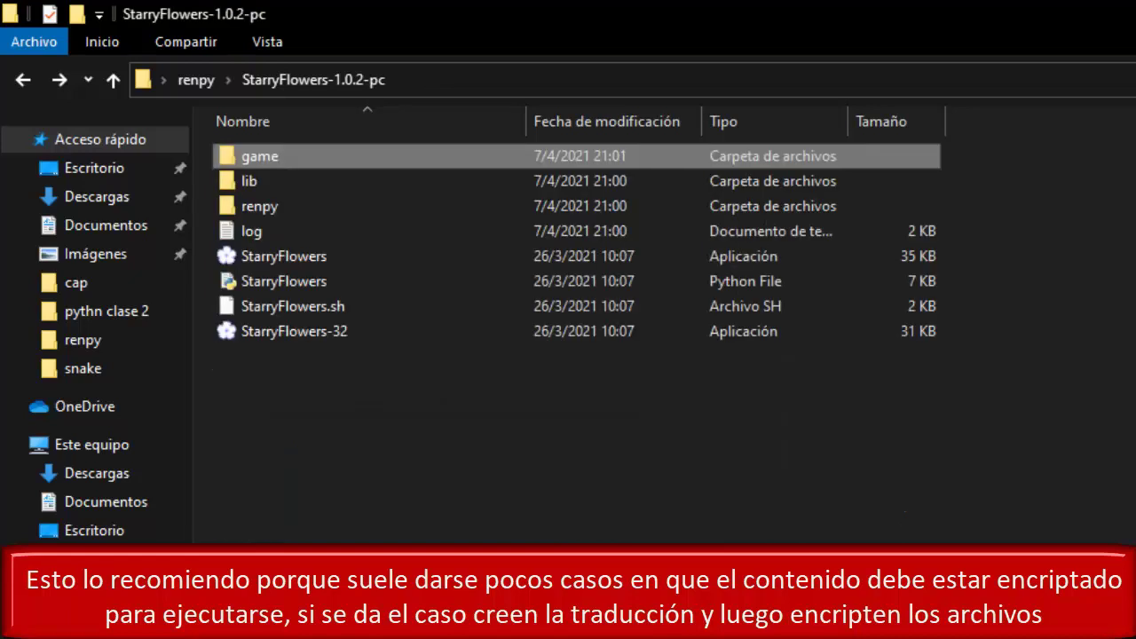
pyautogui.doubleClick(305, 251)
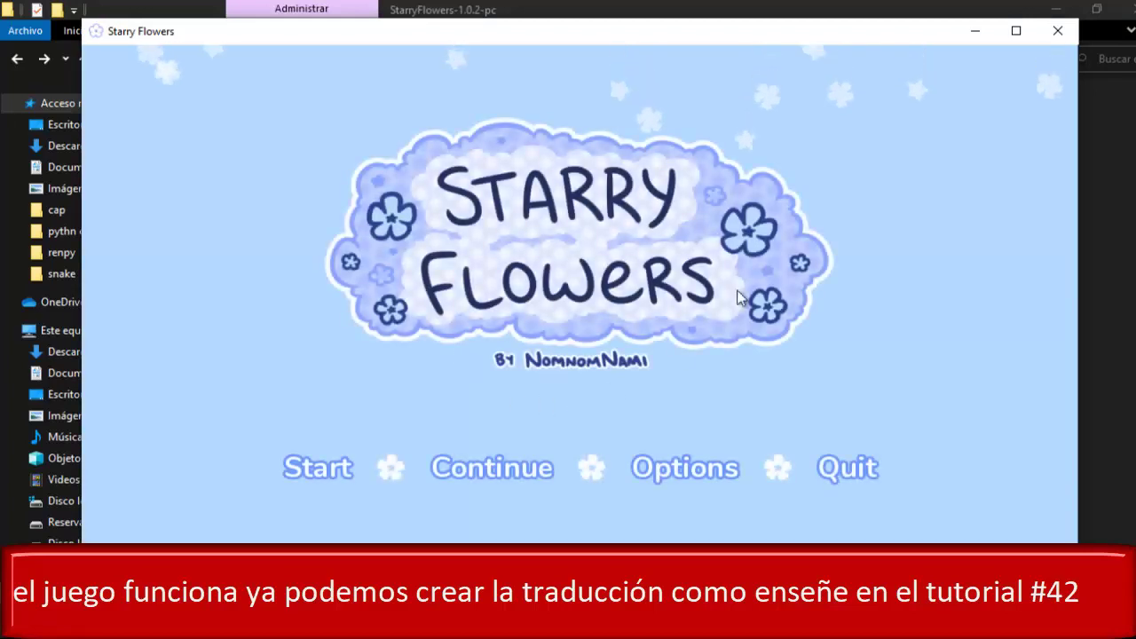
pyautogui.click(1058, 32)
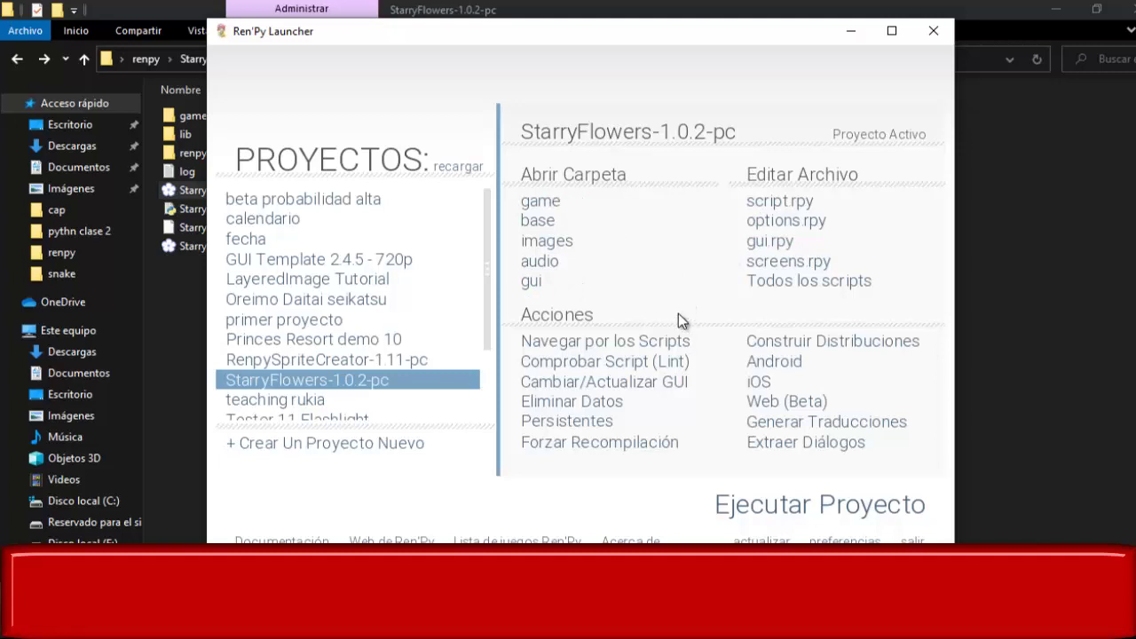
# Step: View the project's translation options in the Ren'Py Launcher, and open script.rpy to examine its Character definitions
pyautogui.click(765, 421)
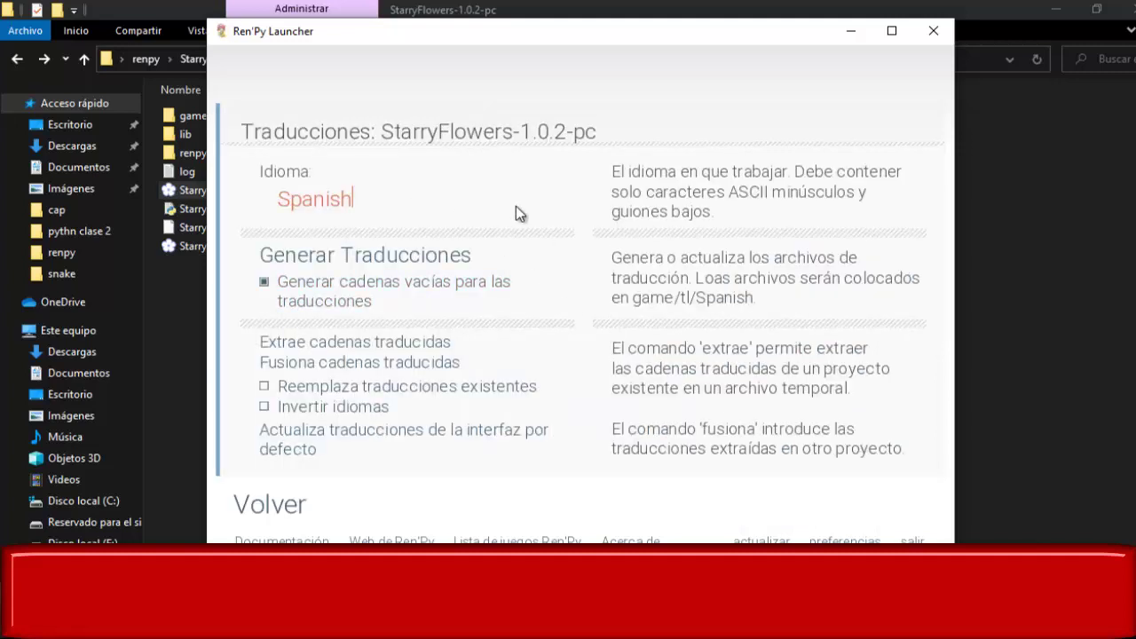
pyautogui.click(307, 503)
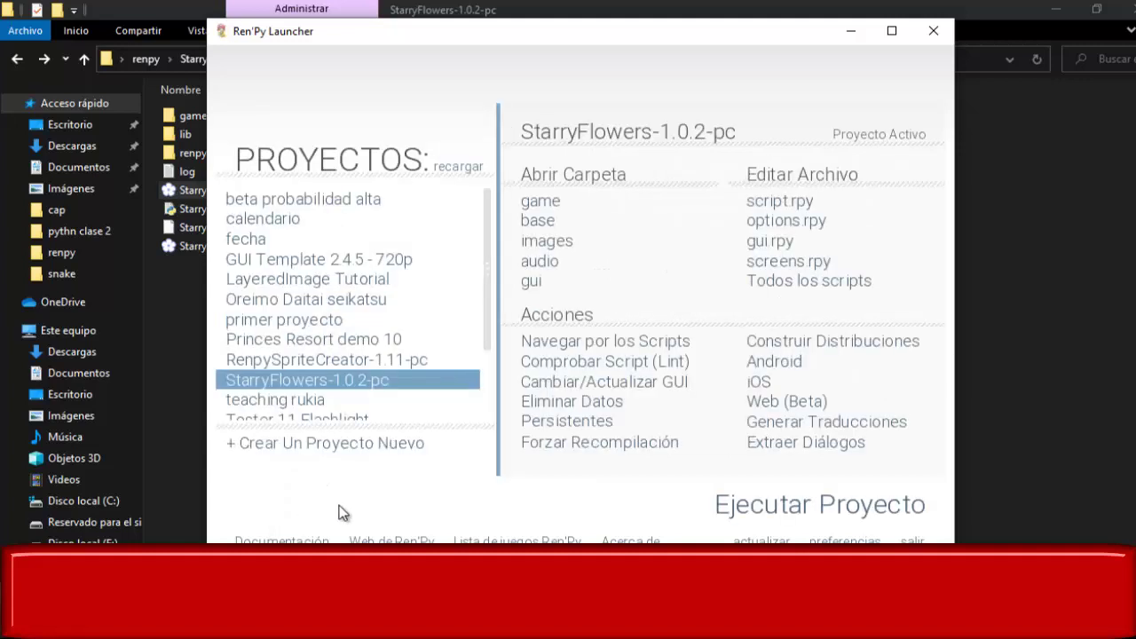
pyautogui.click(788, 204)
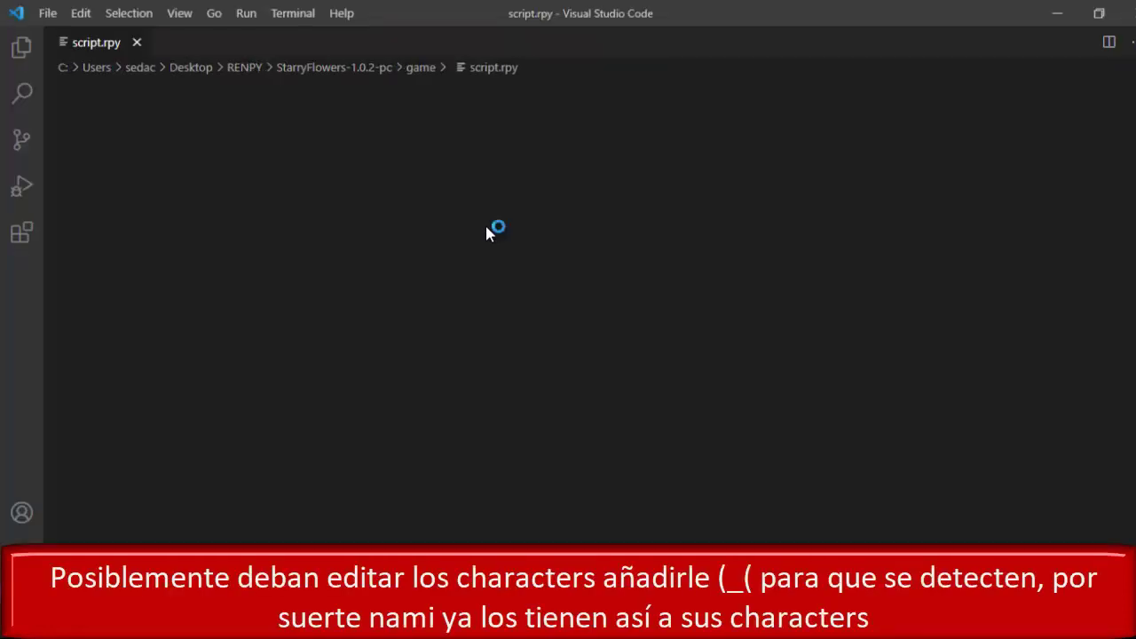
pyautogui.click(310, 187)
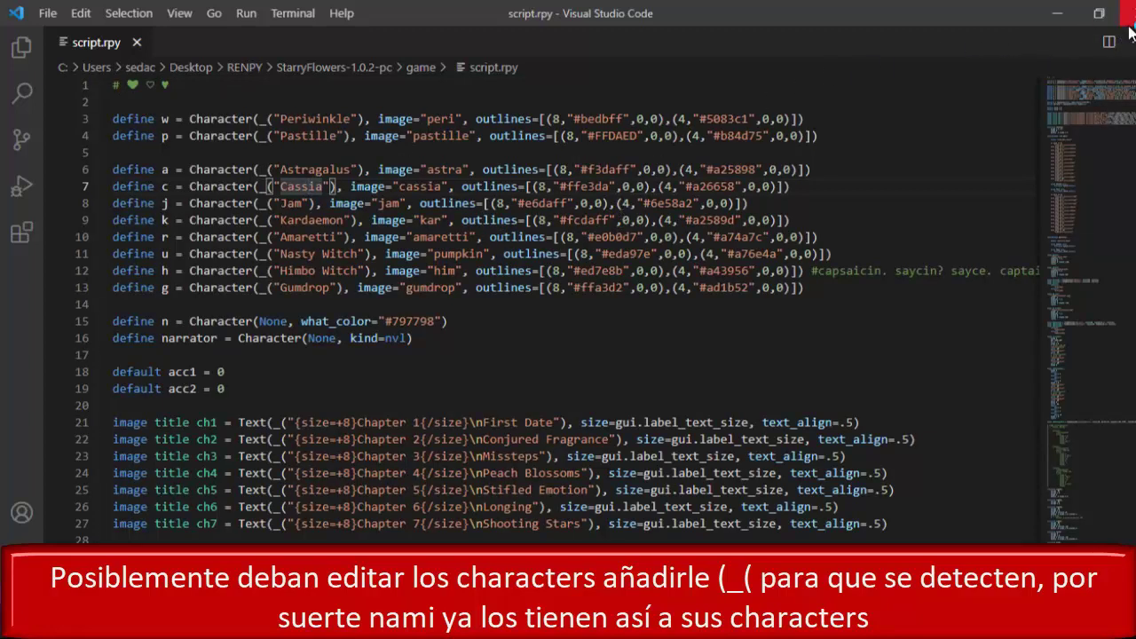
# Step: Close script.rpy and open the game folder of Sarada-training-2.4.-pc from the desktop to examine its file types
pyautogui.click(1130, 22)
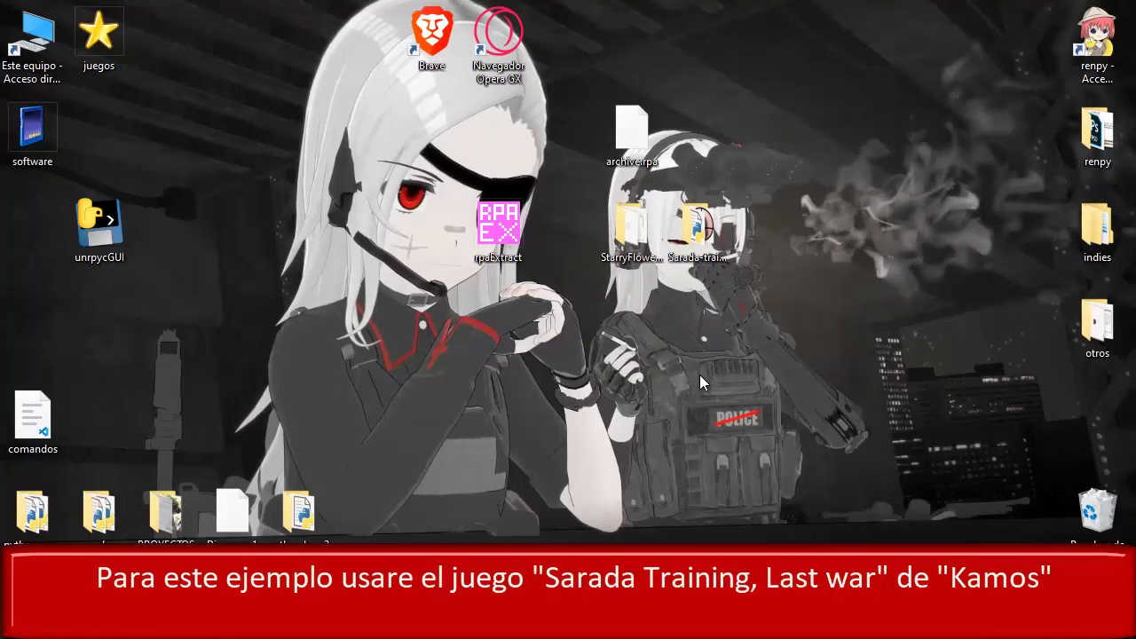
pyautogui.doubleClick(699, 236)
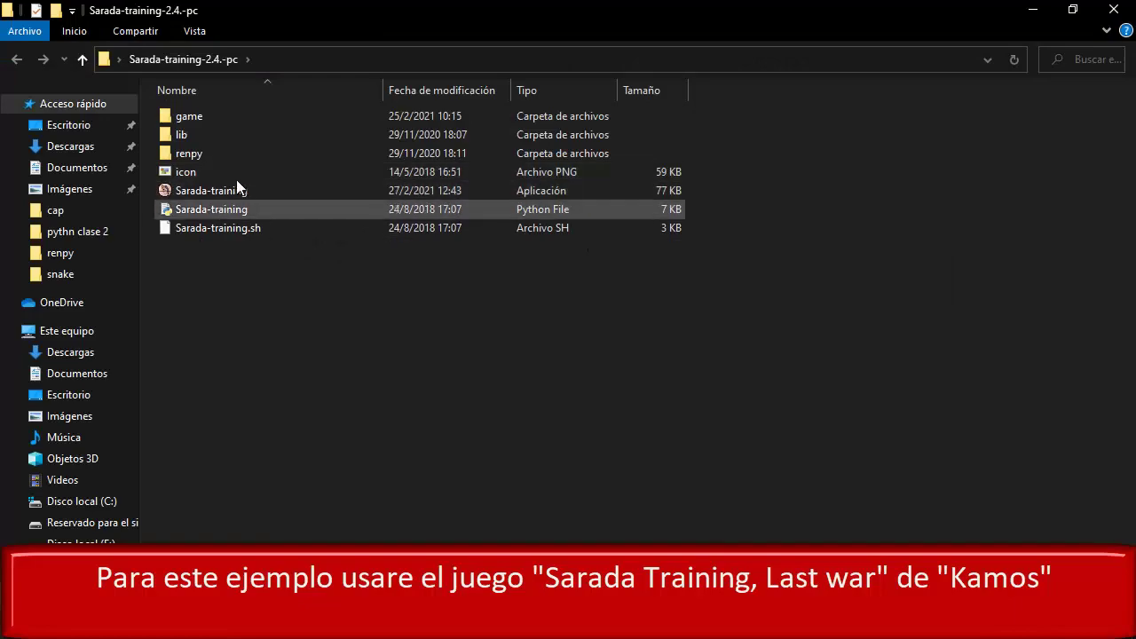
pyautogui.doubleClick(217, 119)
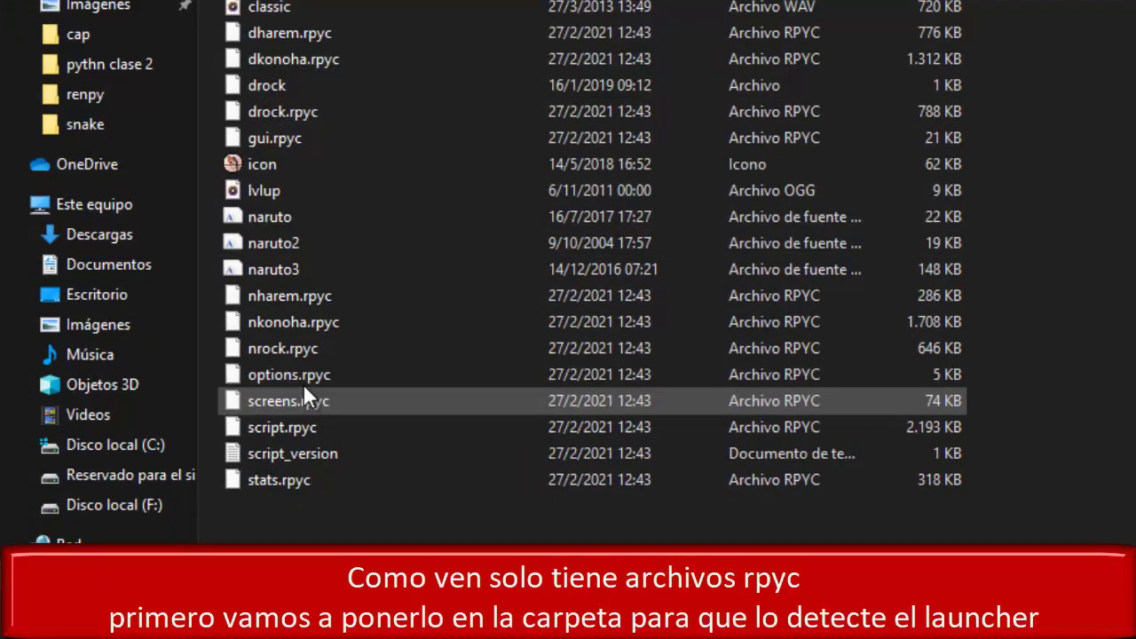
pyautogui.click(315, 434)
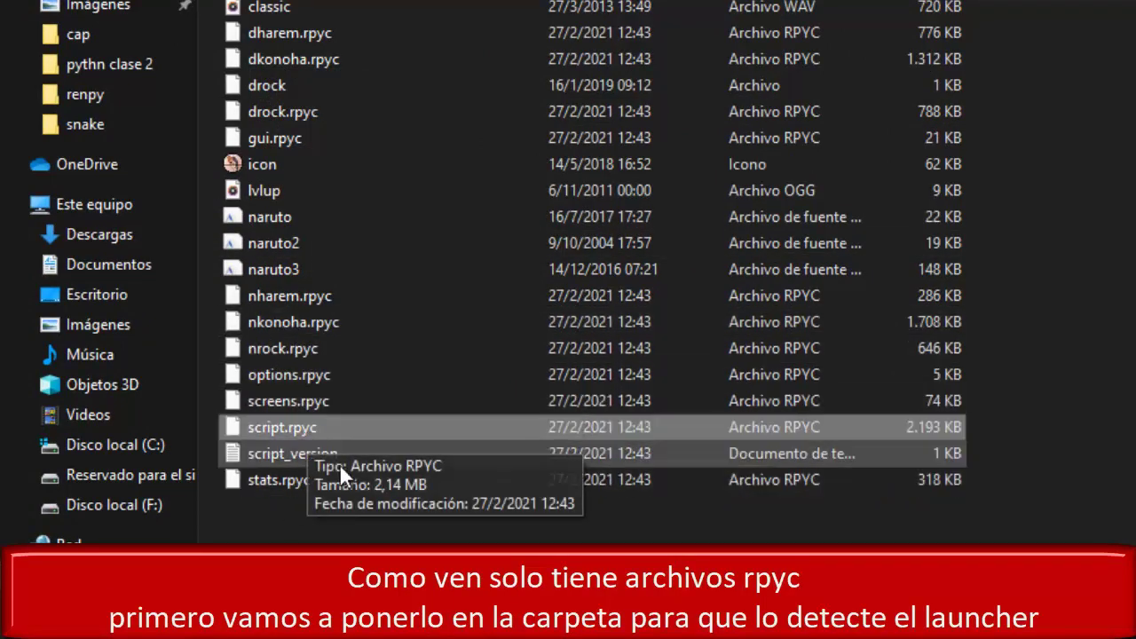
pyautogui.click(417, 522)
pyautogui.click(289, 429)
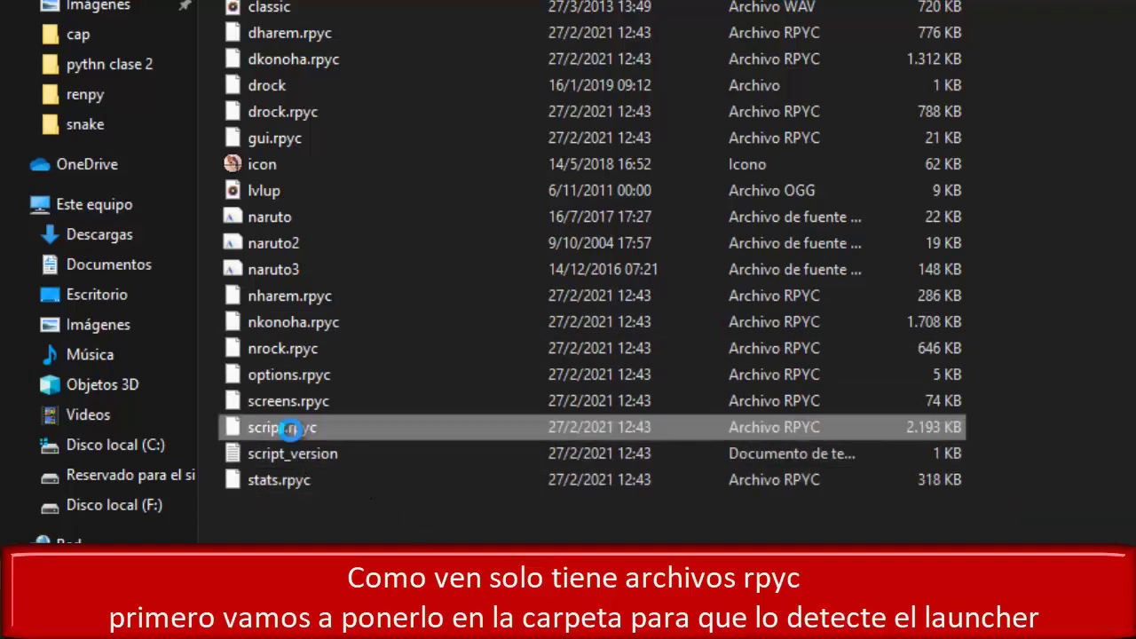
pyautogui.rightClick(291, 430)
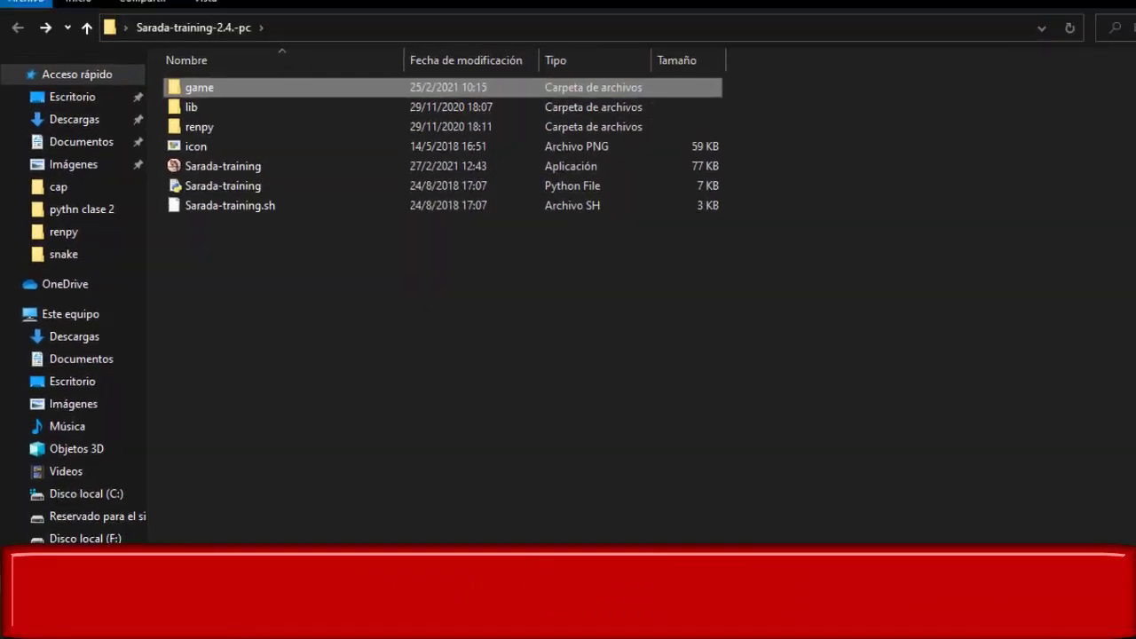
# Step: Select the Sarada-training-2.4.-pc project in the Ren'Py Launcher, and open the project's game folder inside the renpy folder
pyautogui.click(1120, 9)
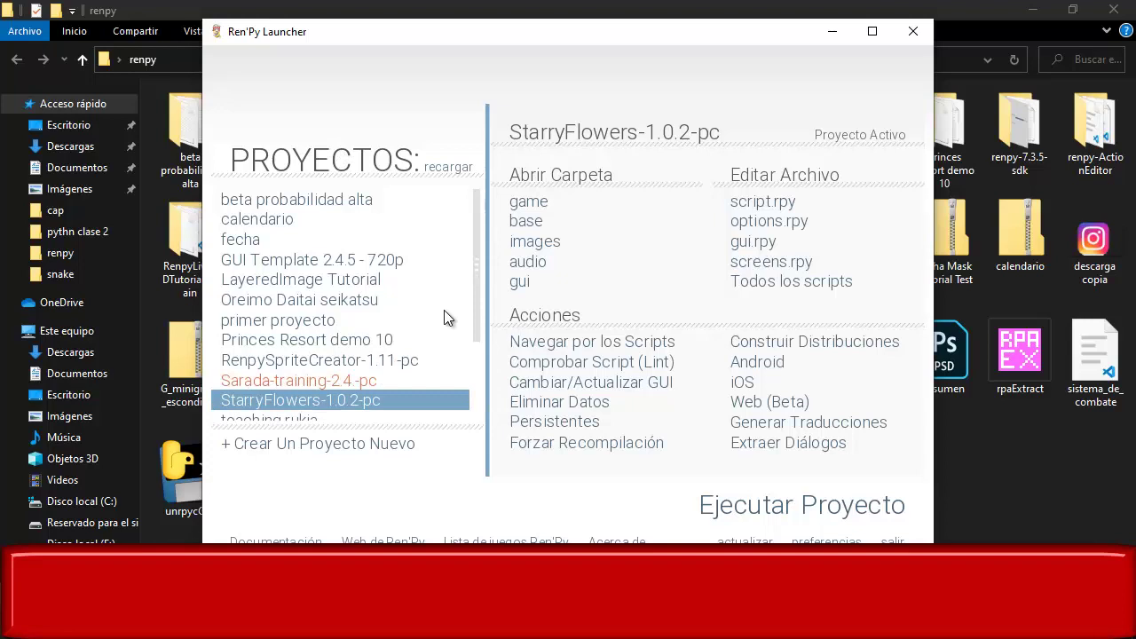
pyautogui.press('Return')
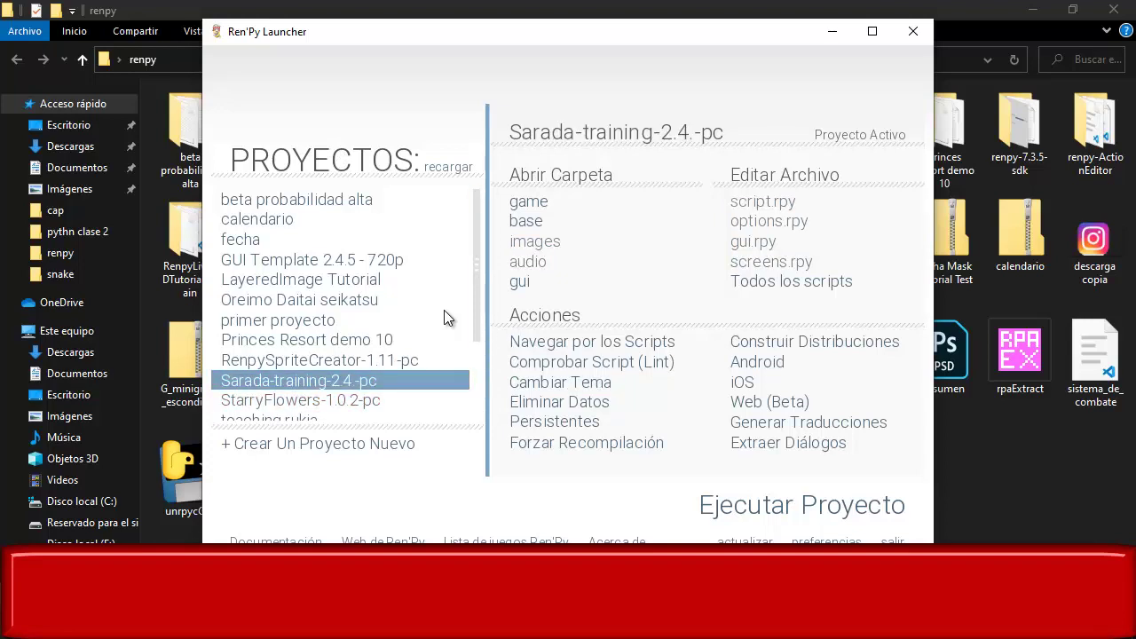
pyautogui.hotkey('alt', 'Tab')
pyautogui.press('s')
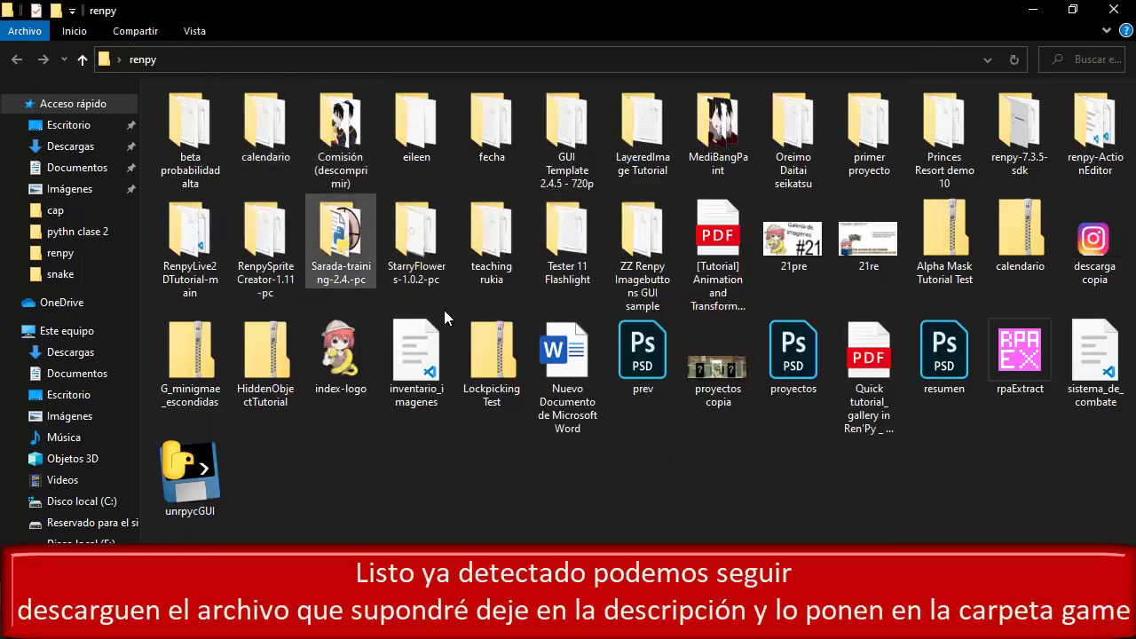
pyautogui.press('Return')
pyautogui.press('g')
pyautogui.press('Return')
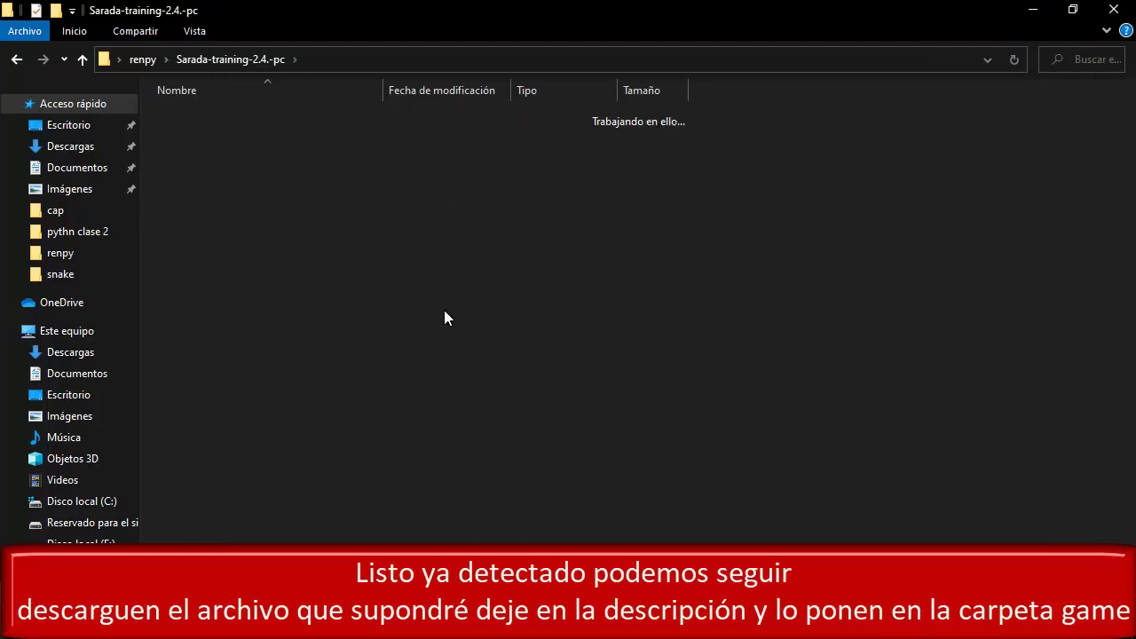
# Step: Examine the .rpyc script files in the project's game folder
pyautogui.press('End')
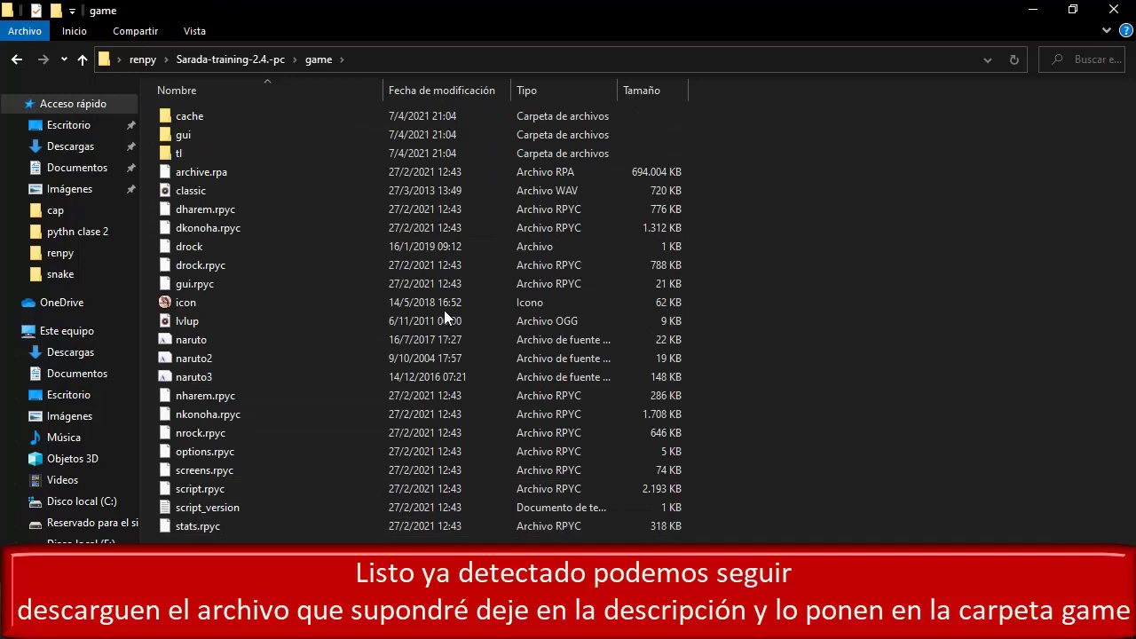
pyautogui.press('Up')
pyautogui.press('Up')
pyautogui.press('Up')
pyautogui.press('Up')
pyautogui.press('Up')
pyautogui.press('Down')
pyautogui.press('Down')
pyautogui.press('Down')
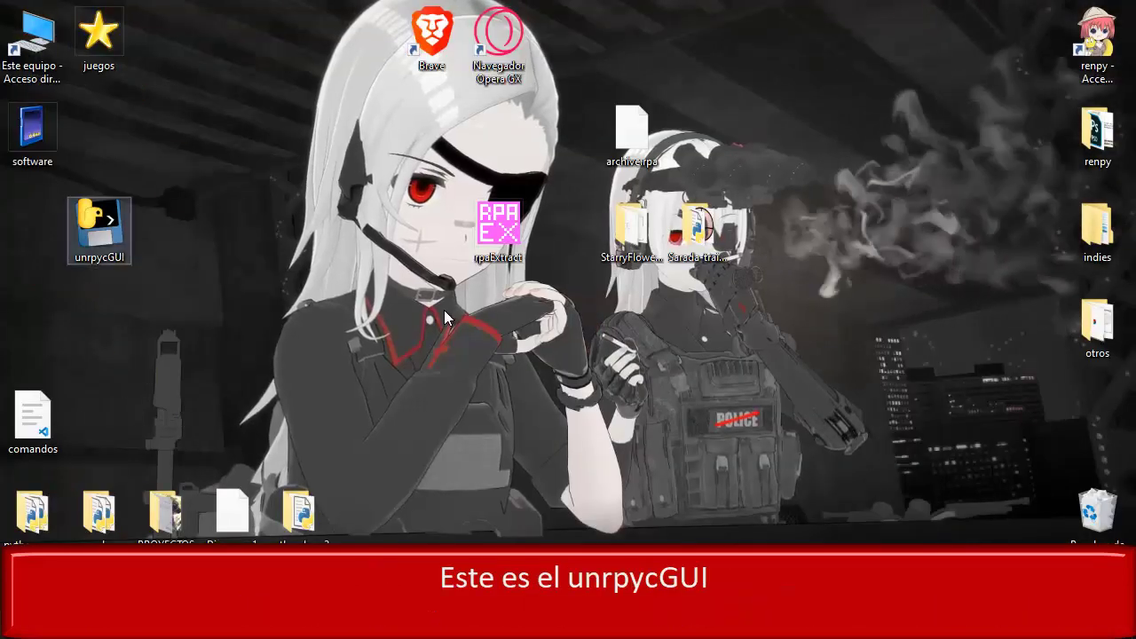
# Step: Place a copy of unrpycGUI from the desktop in the Sarada-training-2.4.-pc game folder
pyautogui.moveTo(99, 225); pyautogui.dragTo(433, 226)
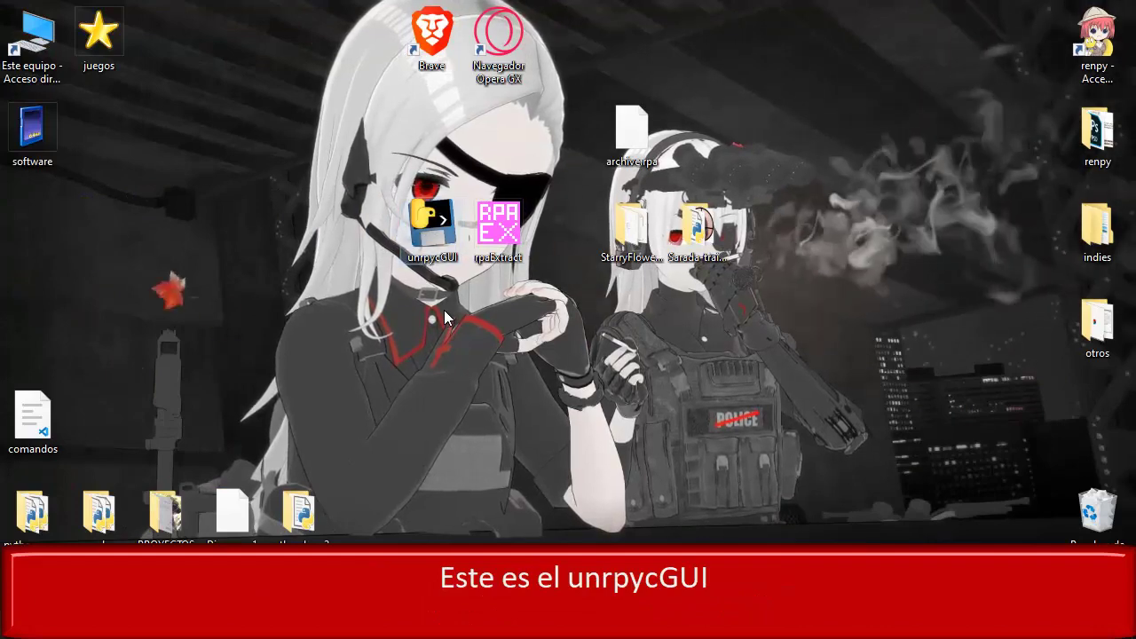
pyautogui.press('super+1')
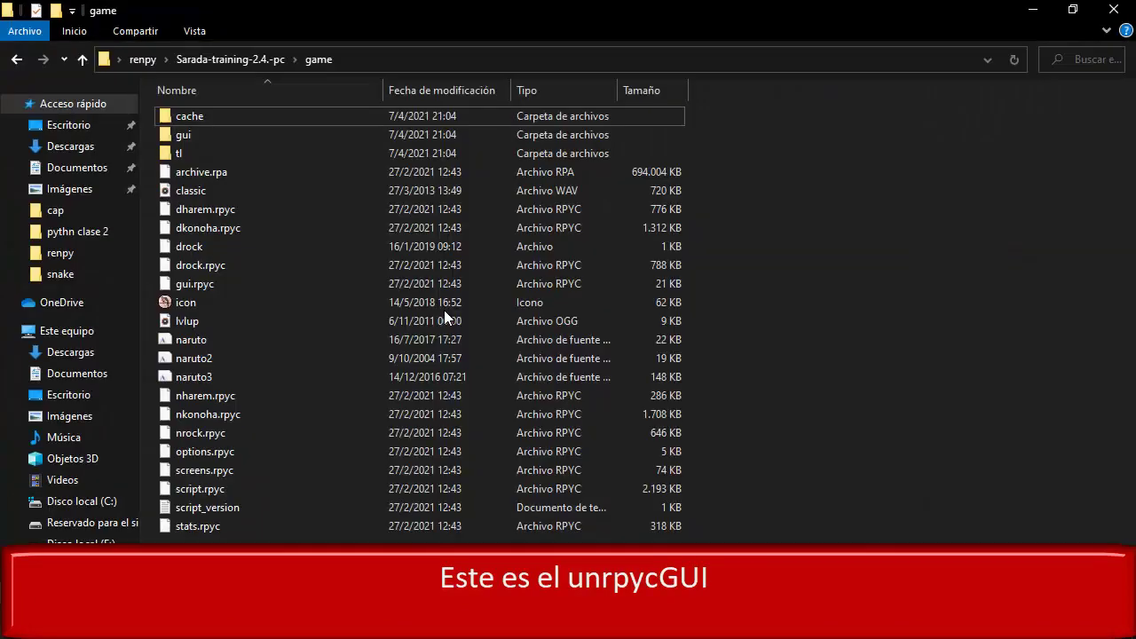
pyautogui.hotkey('ctrl', 'v')
pyautogui.click(444, 304)
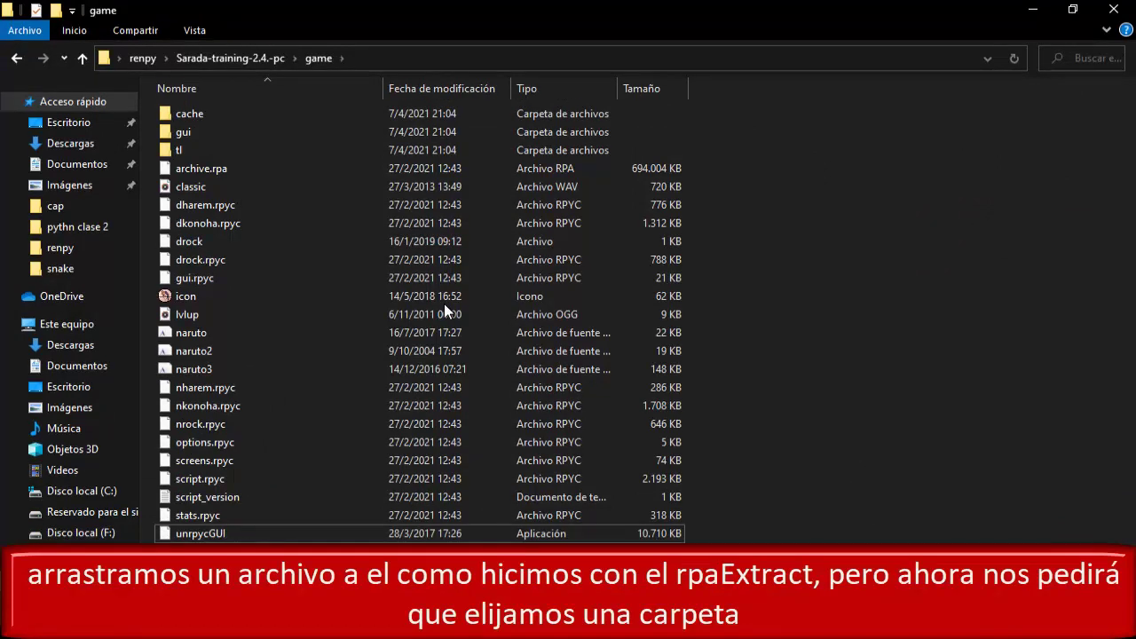
# Step: Run unrpycGUI on script.rpyc and choose the game folder of Sarada-training-2.4.-pc as the directory to decompile
pyautogui.press('Up')
pyautogui.press('Up')
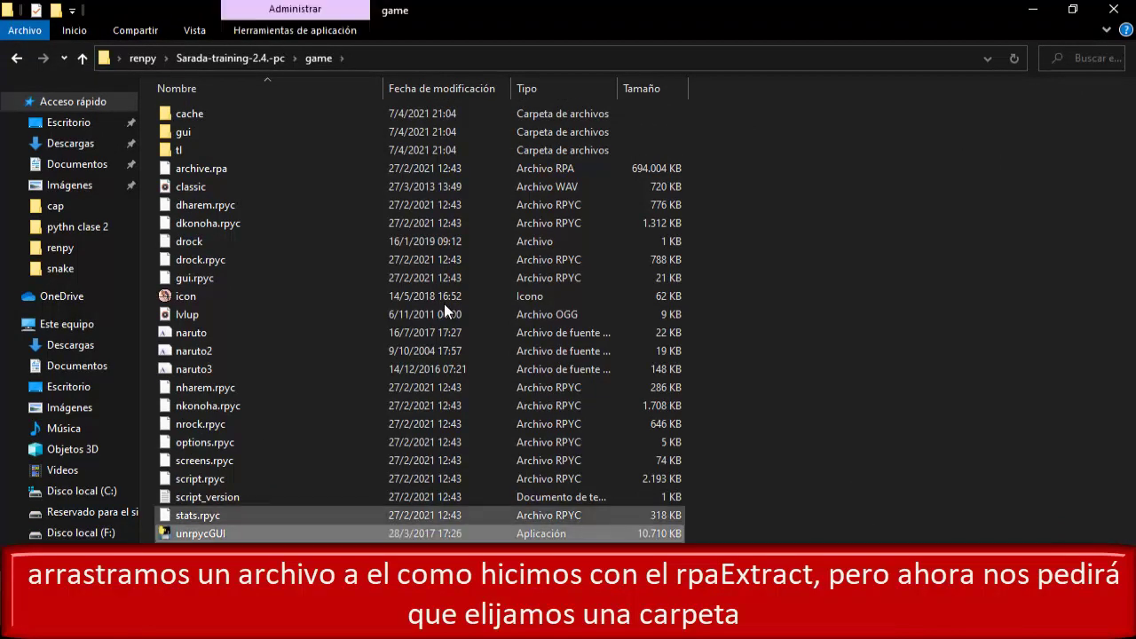
pyautogui.moveTo(227, 479); pyautogui.dragTo(217, 531)
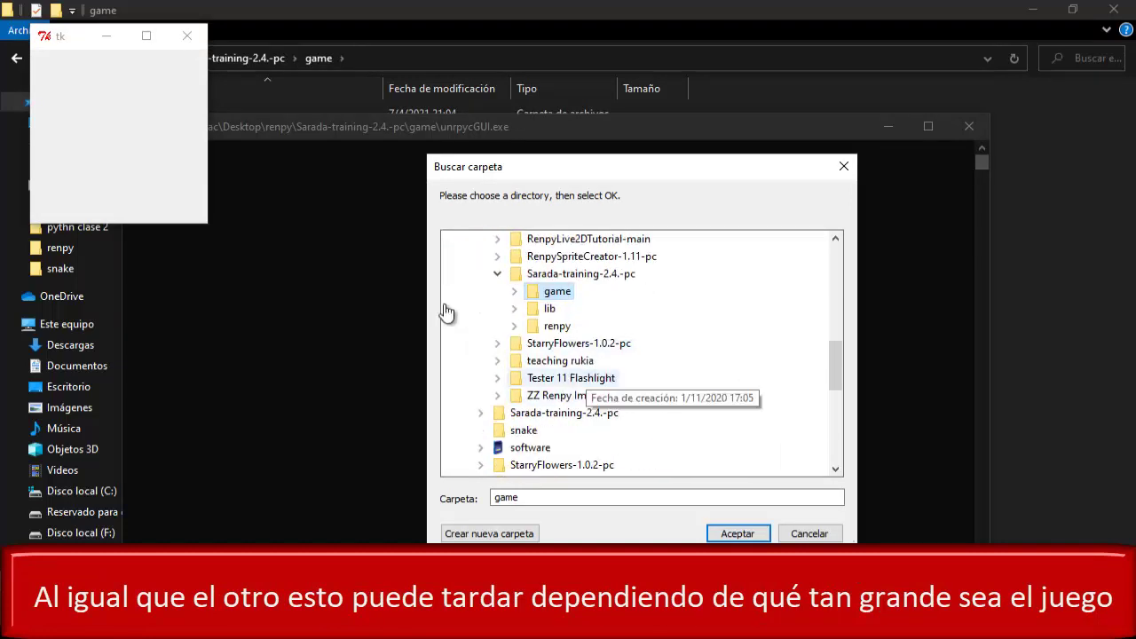
pyautogui.press('Return')
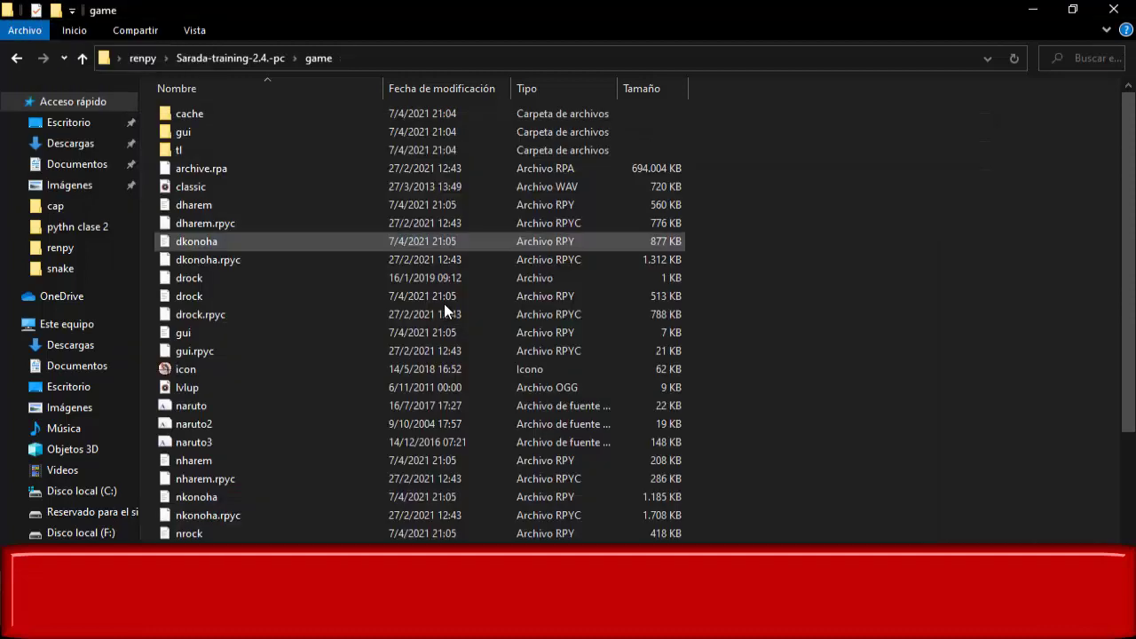
# Step: Examine the decompiled .rpy scripts in the game folder, including script and screens
pyautogui.scroll(-3, 444, 303)
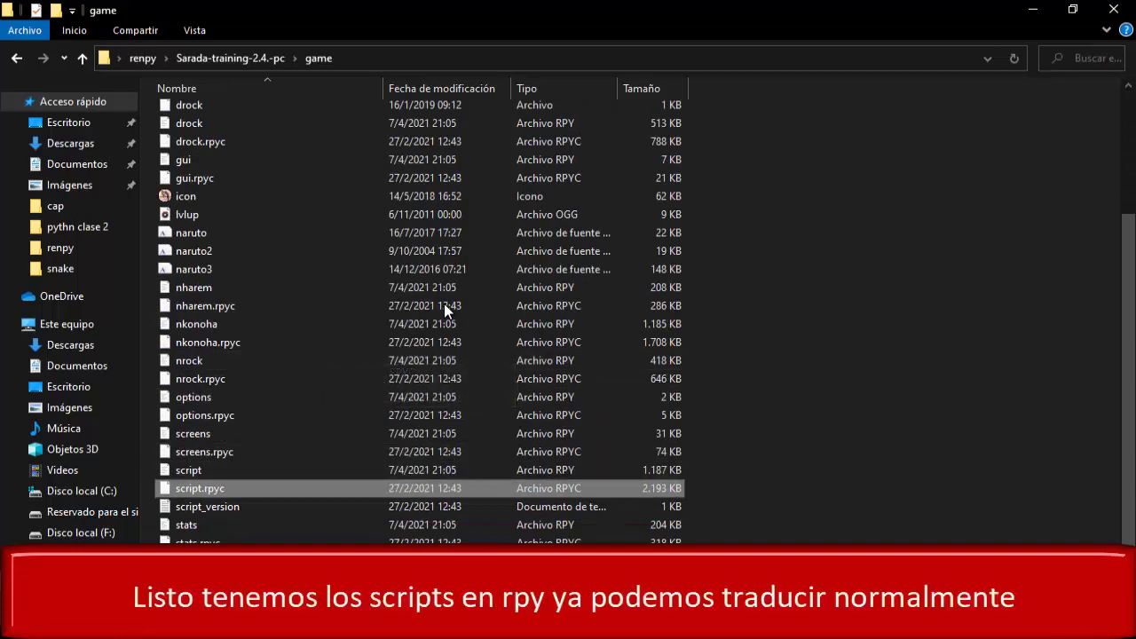
pyautogui.press('Up')
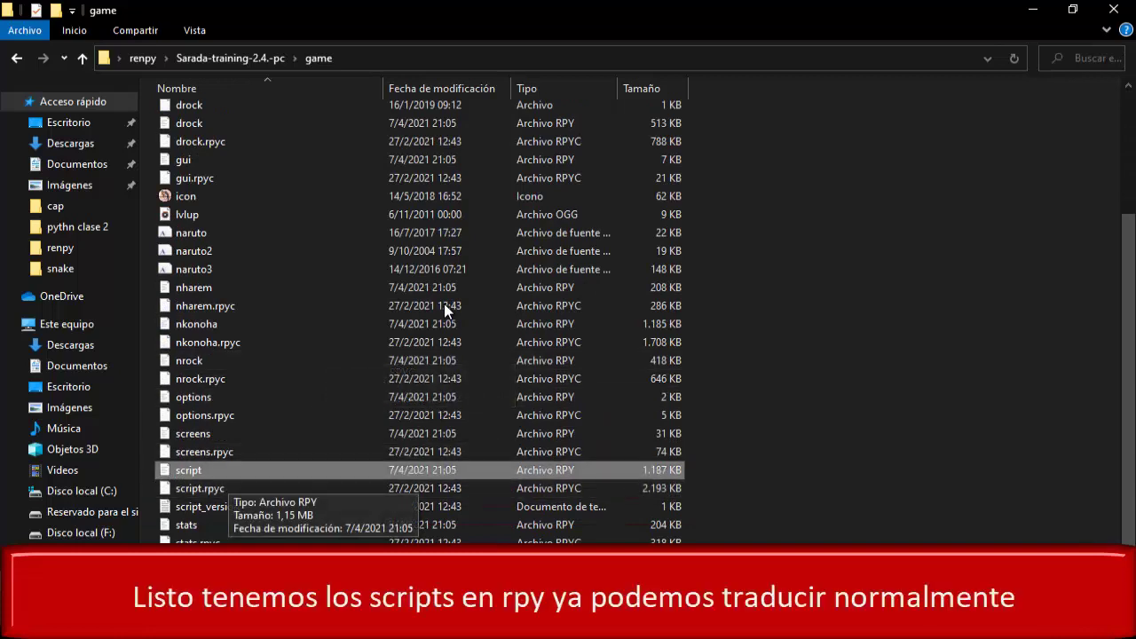
pyautogui.press('Up')
pyautogui.press('Up')
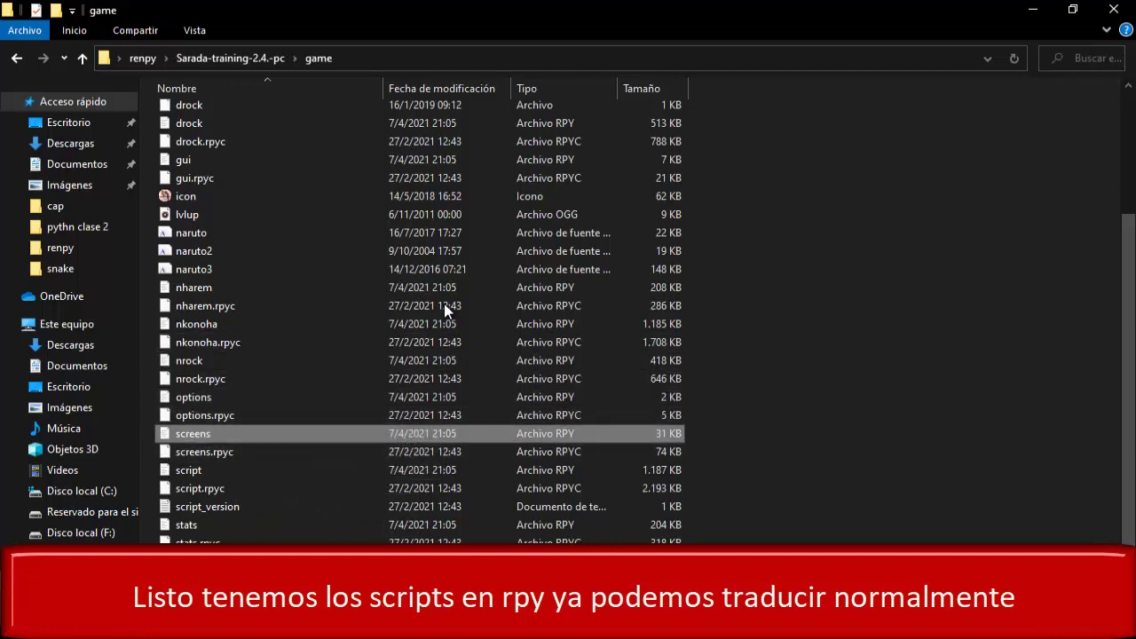
pyautogui.press('Down')
pyautogui.press('Down')
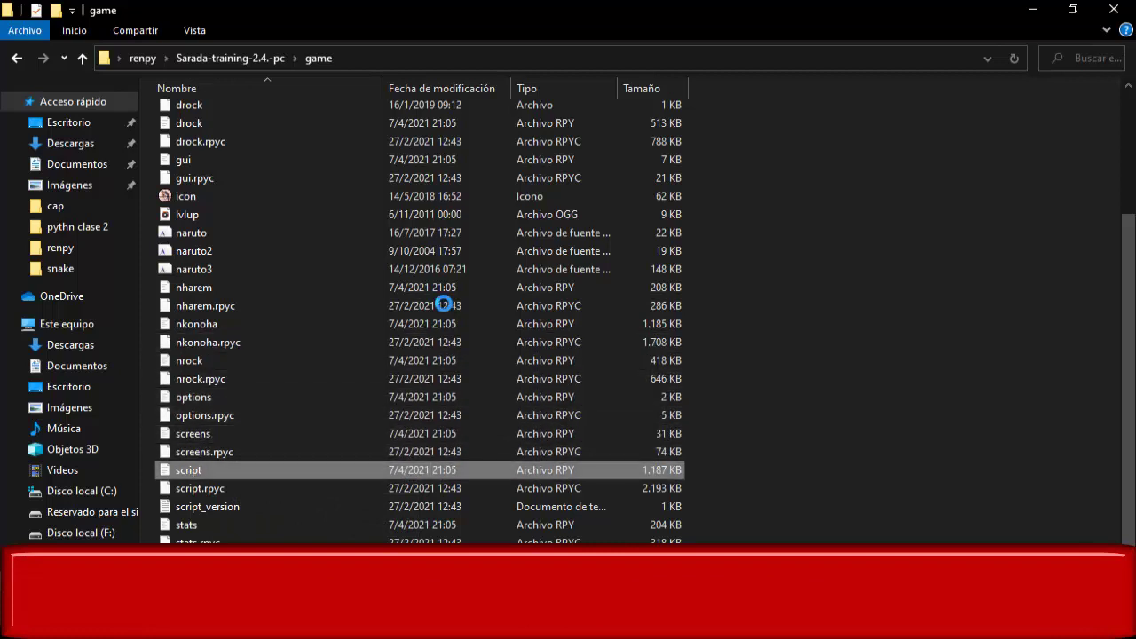
pyautogui.hotkey('shift', 'F10')
pyautogui.moveTo(391, 200)
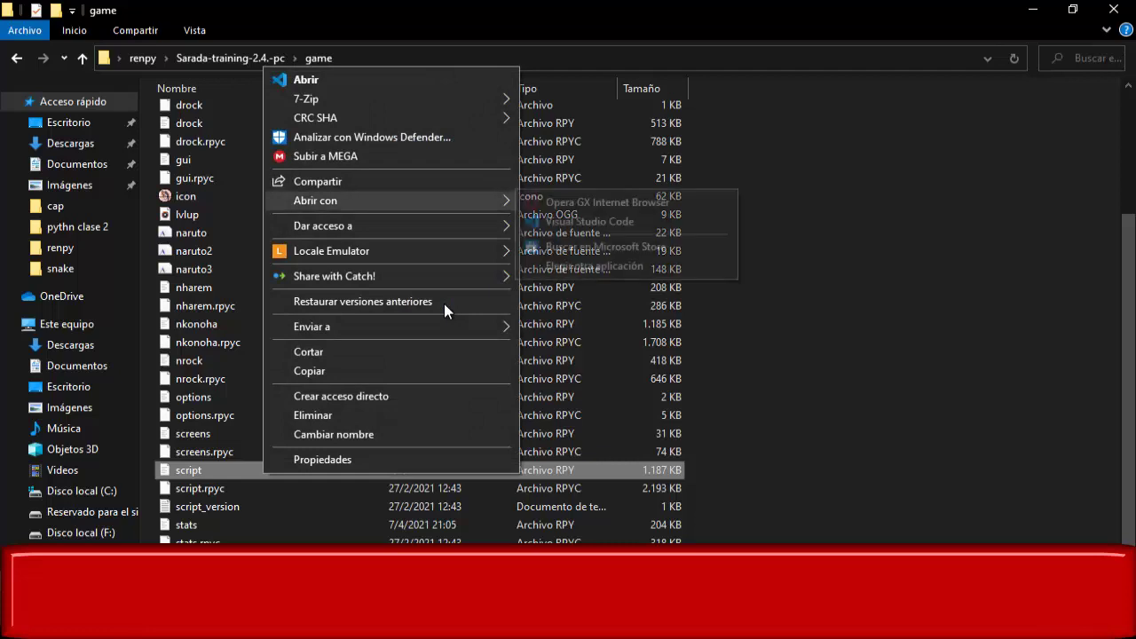
pyautogui.press('Escape')
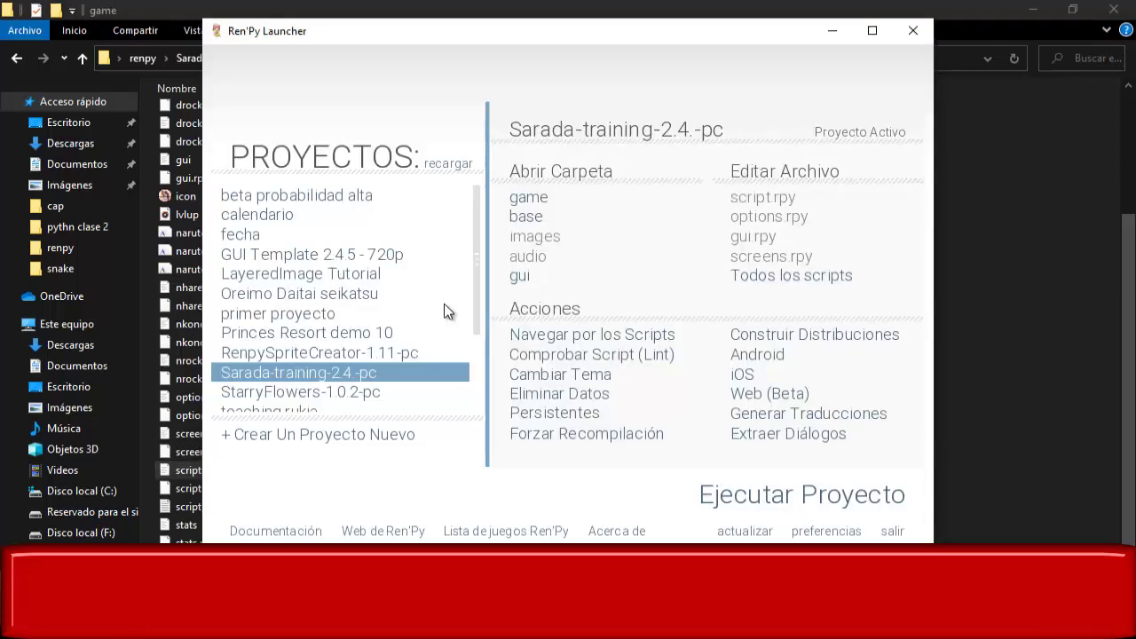
# Step: Switch to the Ren'Py Launcher, open the project's script.rpy to examine its decompiled code, and close the editor
pyautogui.hotkey('alt', 'Tab')
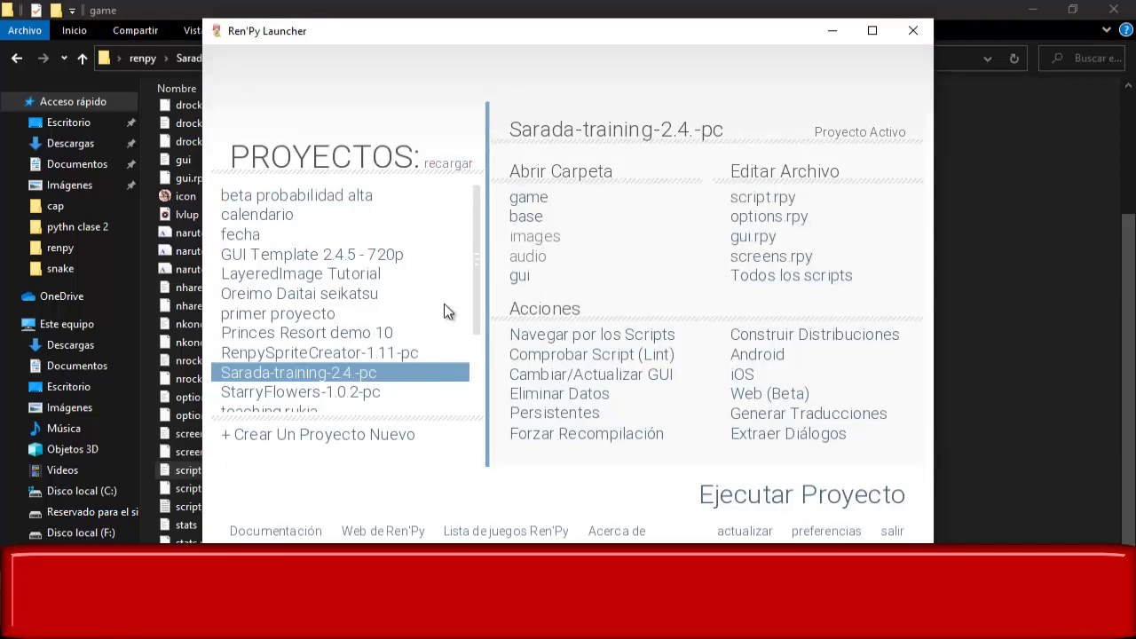
pyautogui.click(762, 197)
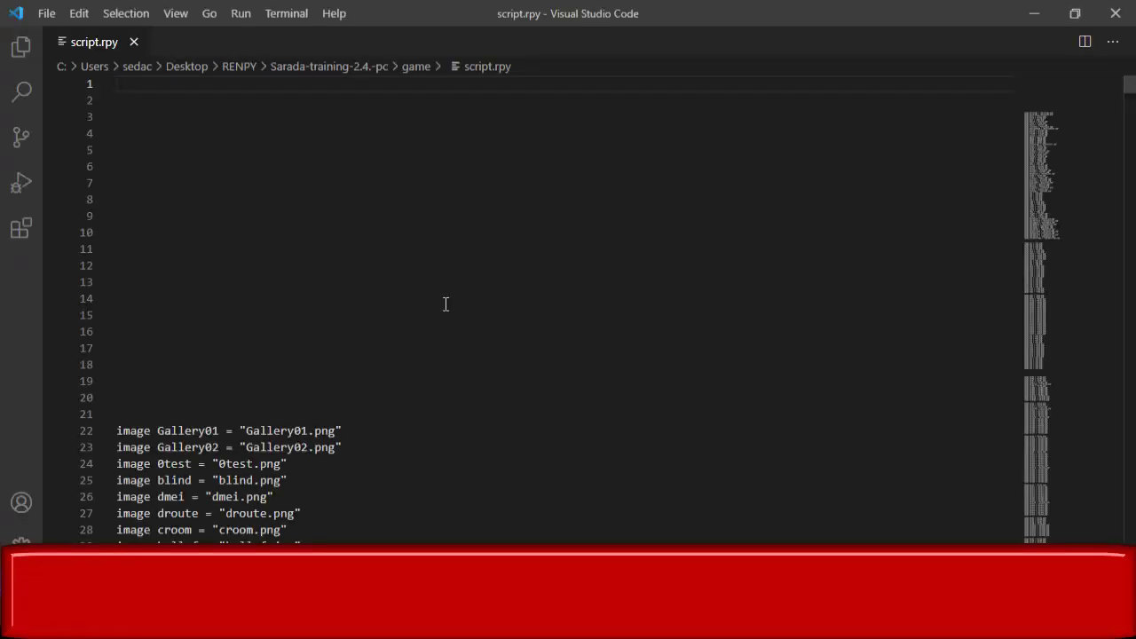
pyautogui.scroll(-15, 446, 304)
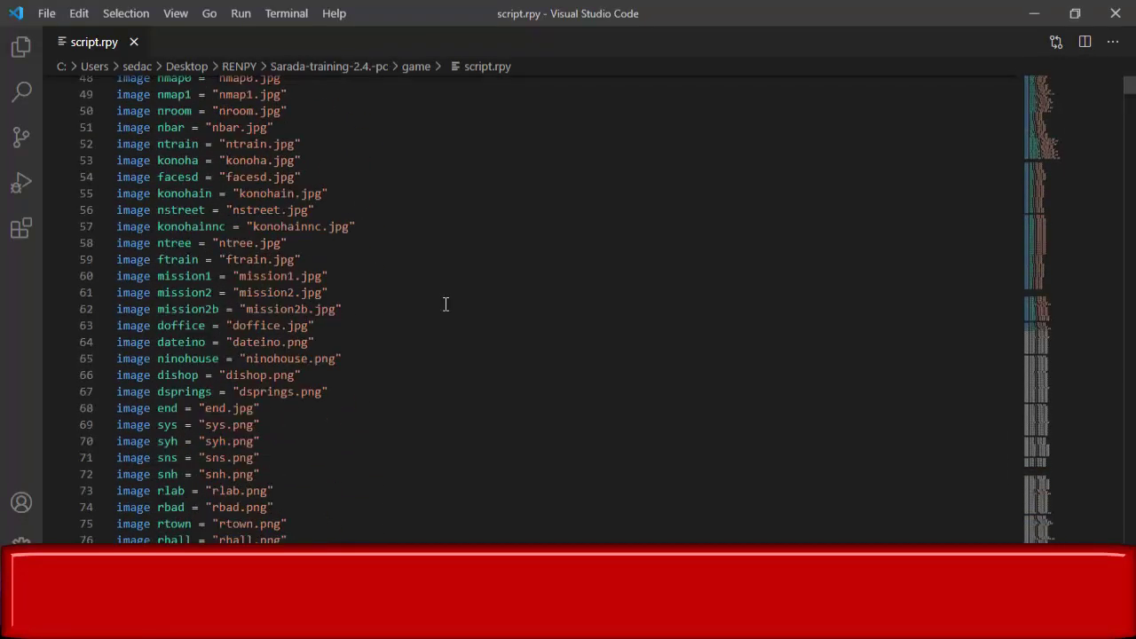
pyautogui.scroll(-20, 446, 305)
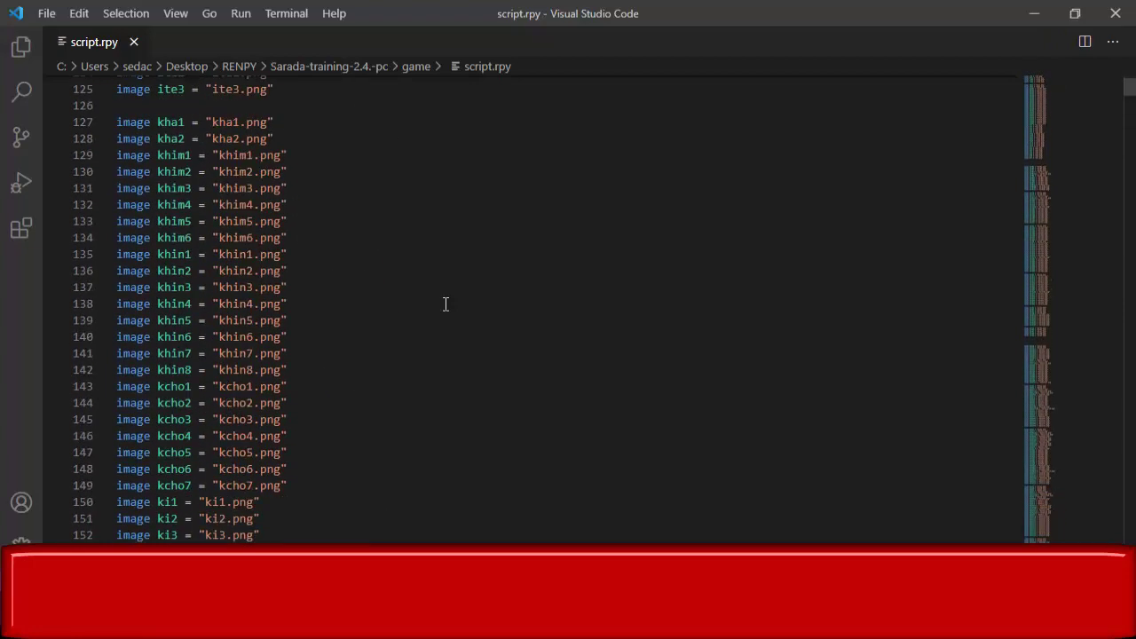
pyautogui.scroll(-20, 446, 304)
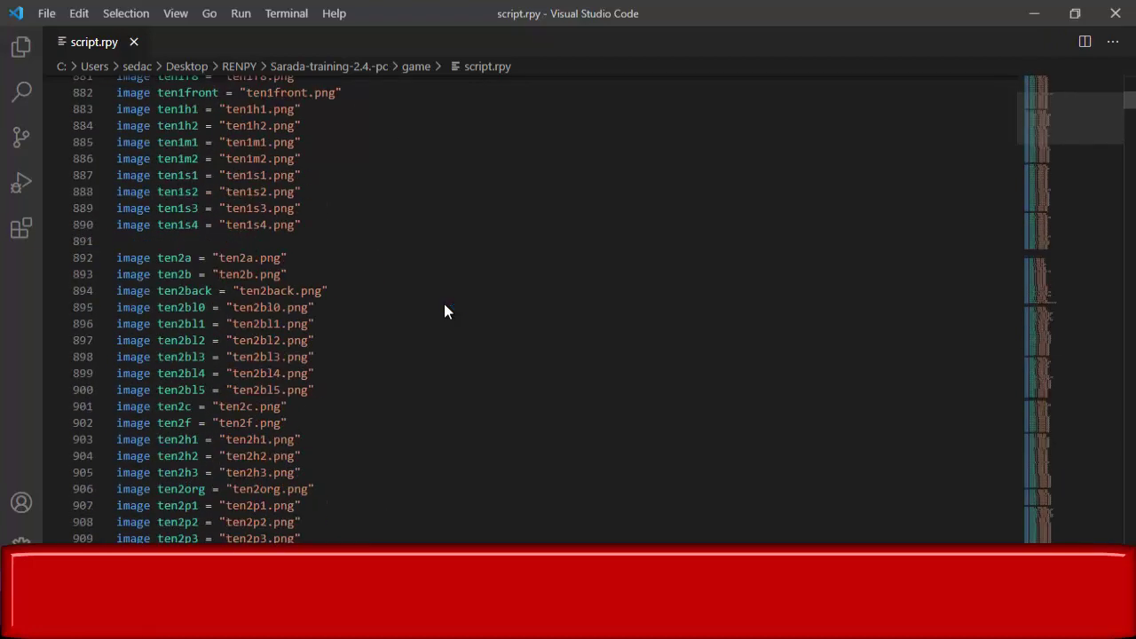
pyautogui.scroll(-20, 444, 310)
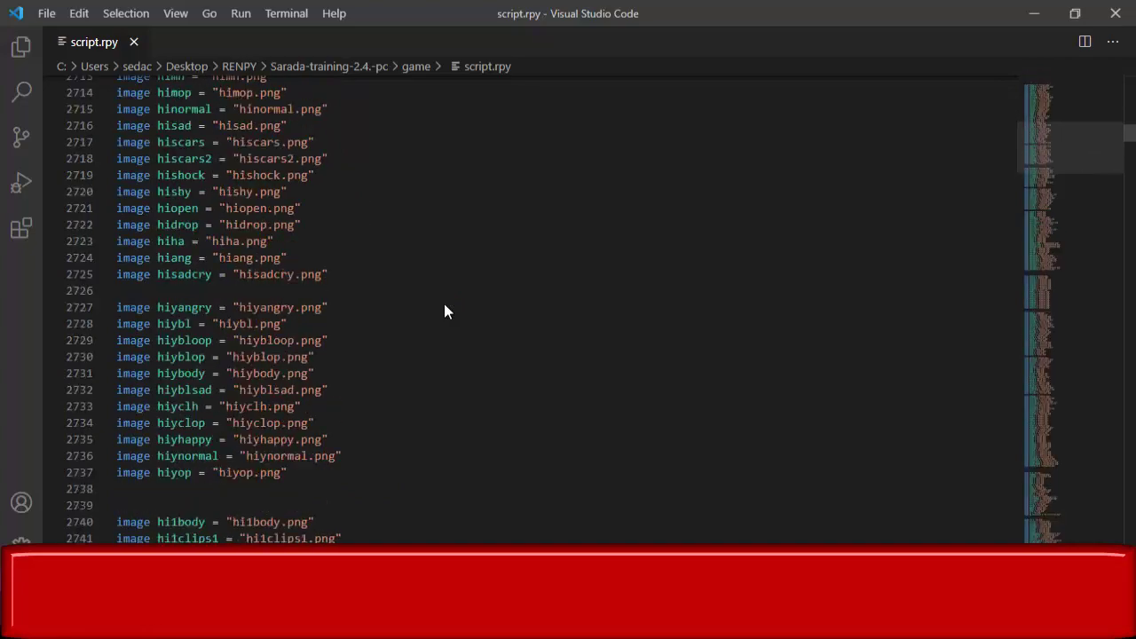
pyautogui.scroll(-20, 444, 304)
pyautogui.hotkey('alt', 'F4')
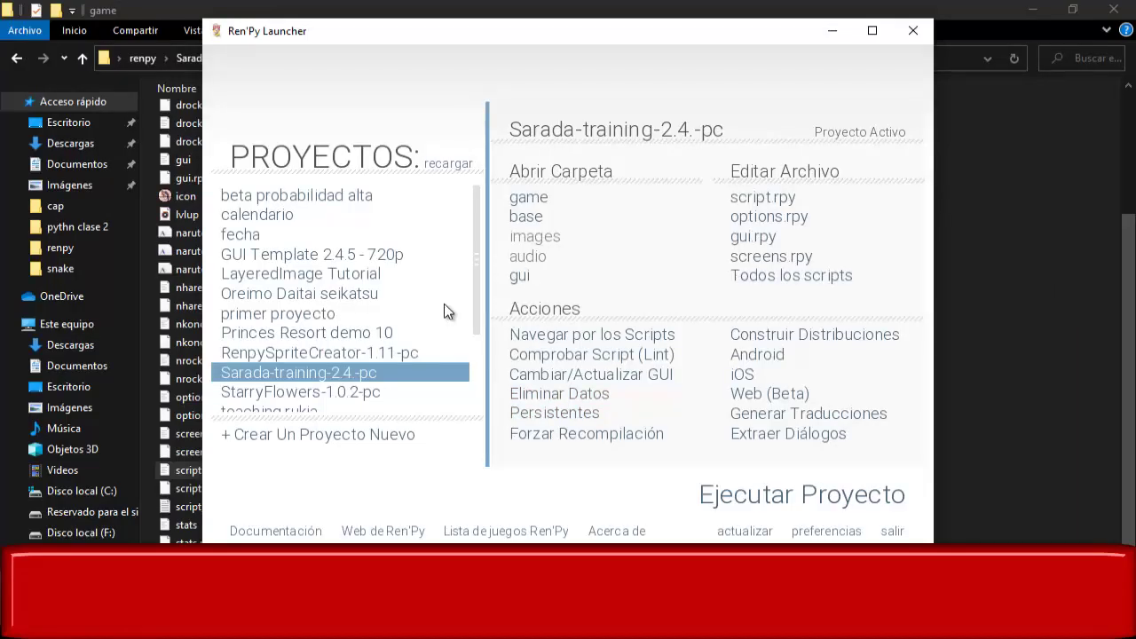
# Step: Open the translation generation options for the Sarada-training-2.4.-pc project
pyautogui.click(808, 414)
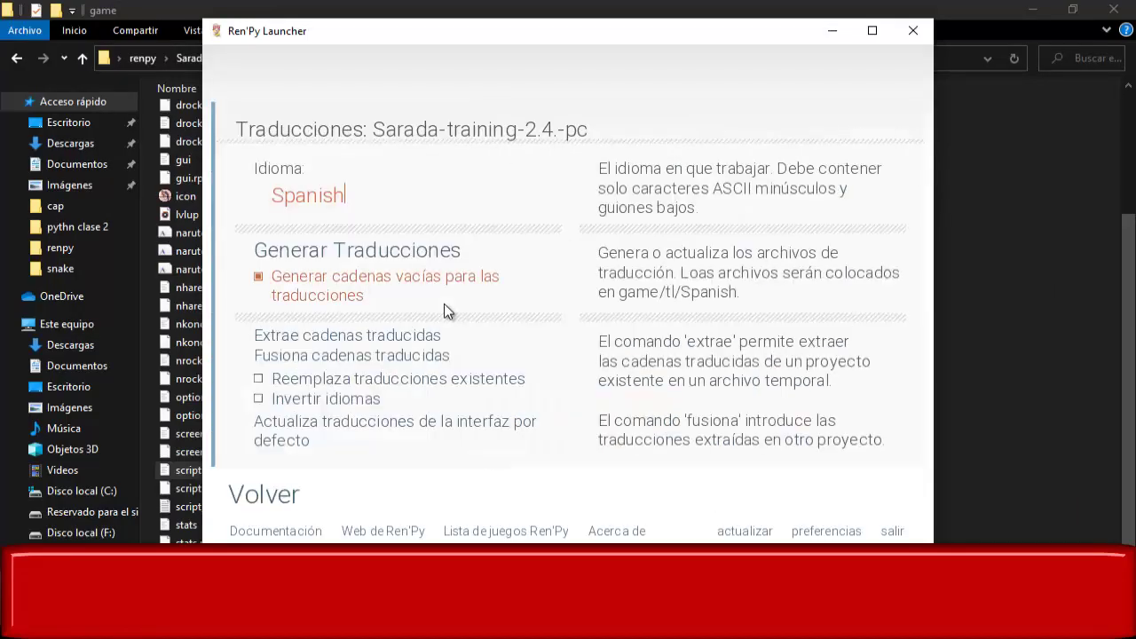